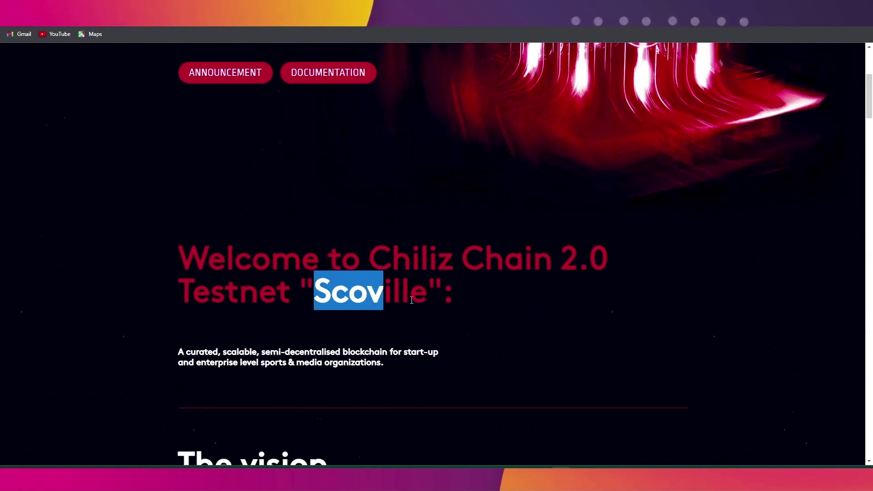
Step: Review the Chiliz testnet page, highlighting the name Scoville in the Chiliz Chain 2.0 welcome heading
{"action": "left_click", "coordinate": [411, 300]}
{"action": "left_click", "coordinate": [444, 318]}
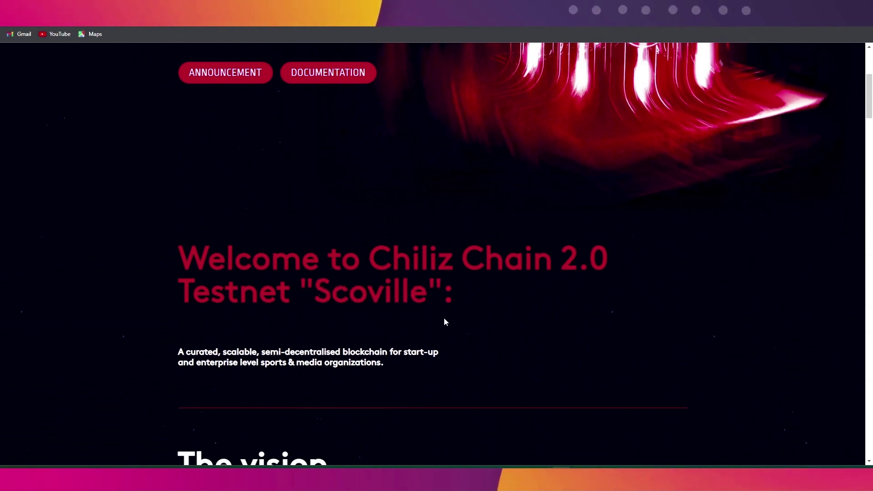
{"action": "left_click_drag", "start_coordinate": [395, 298], "coordinate": [321, 298]}
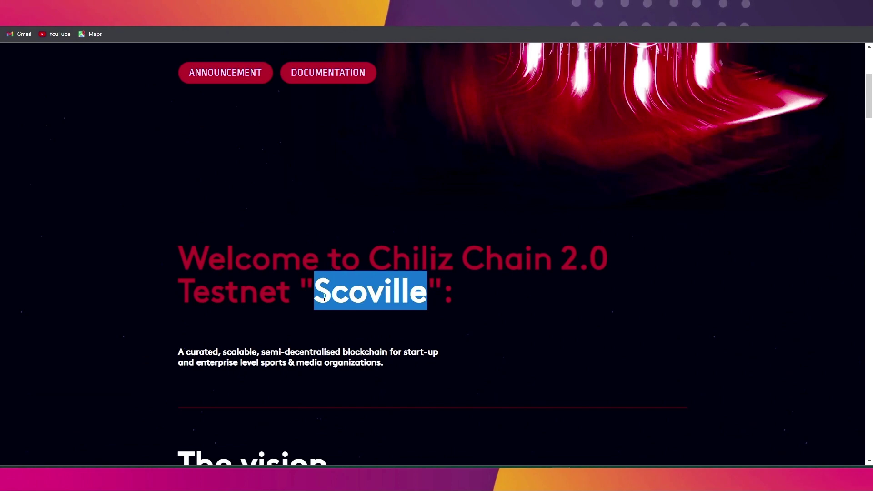
{"action": "left_click", "coordinate": [473, 318]}
{"action": "scroll", "coordinate": [475, 317], "scroll_direction": "up", "scroll_amount": 2}
{"action": "left_click_drag", "start_coordinate": [366, 348], "coordinate": [590, 346]}
{"action": "left_click", "coordinate": [616, 365]}
{"action": "scroll", "coordinate": [400, 300], "scroll_direction": "down", "scroll_amount": 2}
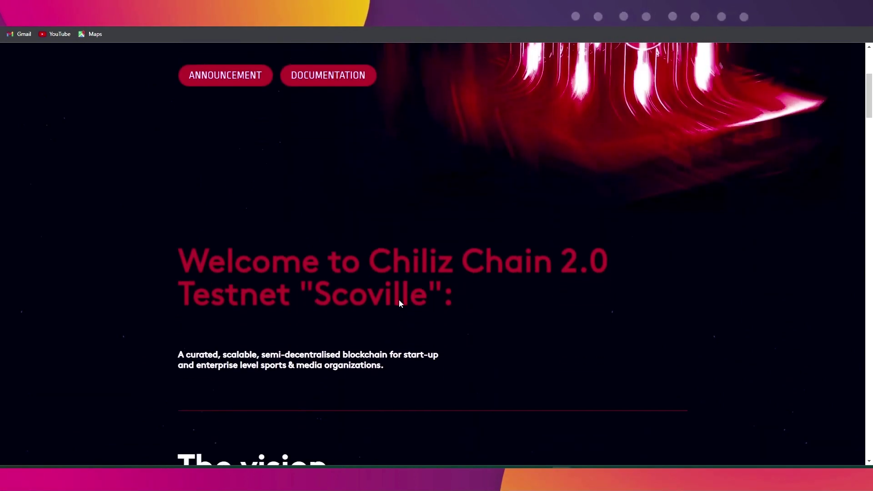
{"action": "scroll", "coordinate": [399, 300], "scroll_direction": "up", "scroll_amount": 5}
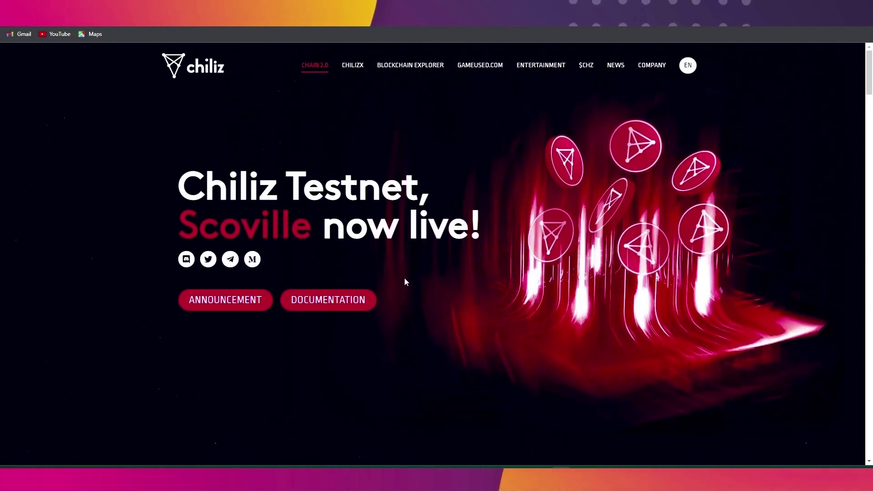
{"action": "scroll", "coordinate": [491, 272], "scroll_direction": "down", "scroll_amount": 15}
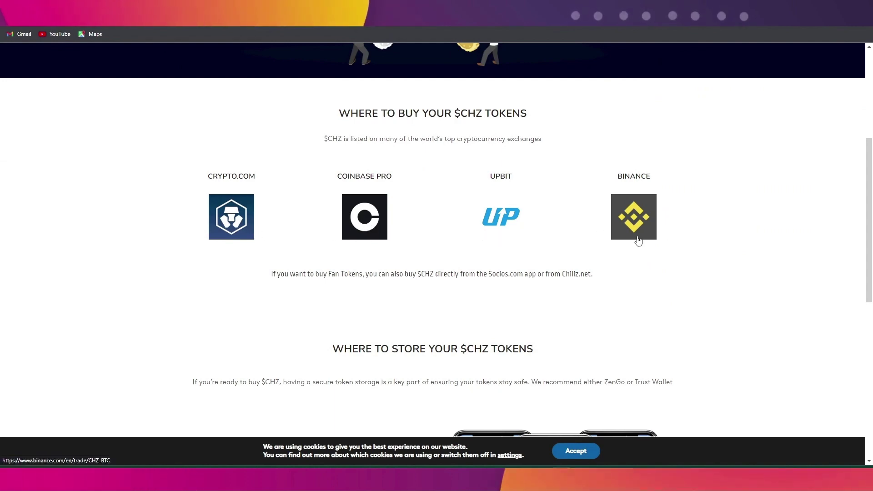
Step: Examine the $CHZ page sections on where to buy and where to store the tokens
{"action": "scroll", "coordinate": [639, 264], "scroll_direction": "down", "scroll_amount": 2}
{"action": "scroll", "coordinate": [639, 264], "scroll_direction": "down", "scroll_amount": 1}
{"action": "scroll", "coordinate": [638, 264], "scroll_direction": "up", "scroll_amount": 2}
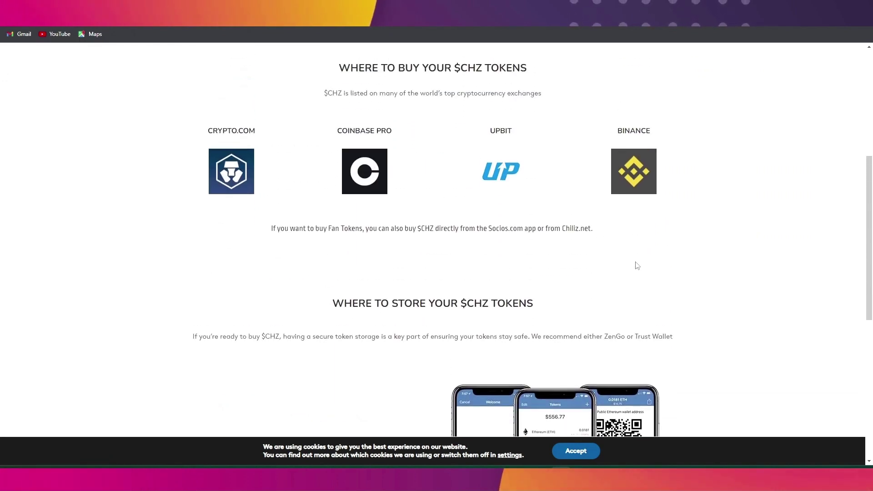
{"action": "scroll", "coordinate": [567, 180], "scroll_direction": "up", "scroll_amount": 1}
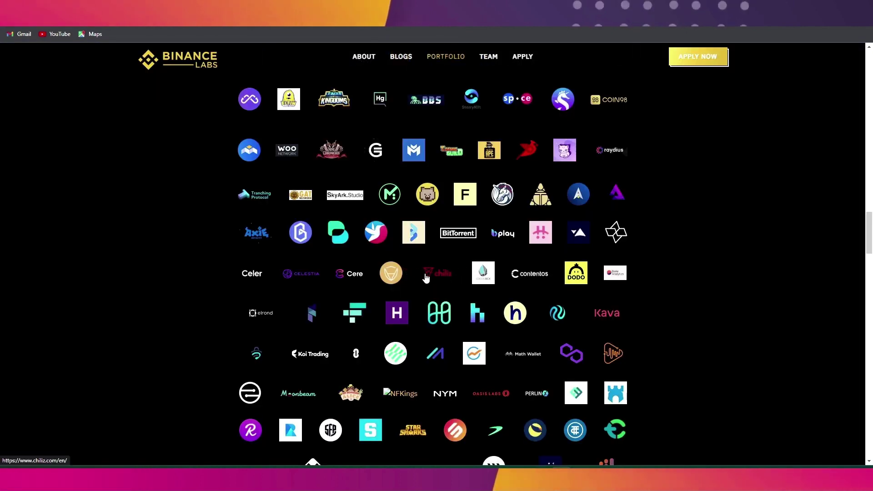
Step: Find Chiliz among the Binance Labs portfolio projects and open its entry
{"action": "scroll", "coordinate": [435, 217], "scroll_direction": "up", "scroll_amount": 4}
{"action": "scroll", "coordinate": [442, 303], "scroll_direction": "down", "scroll_amount": 3}
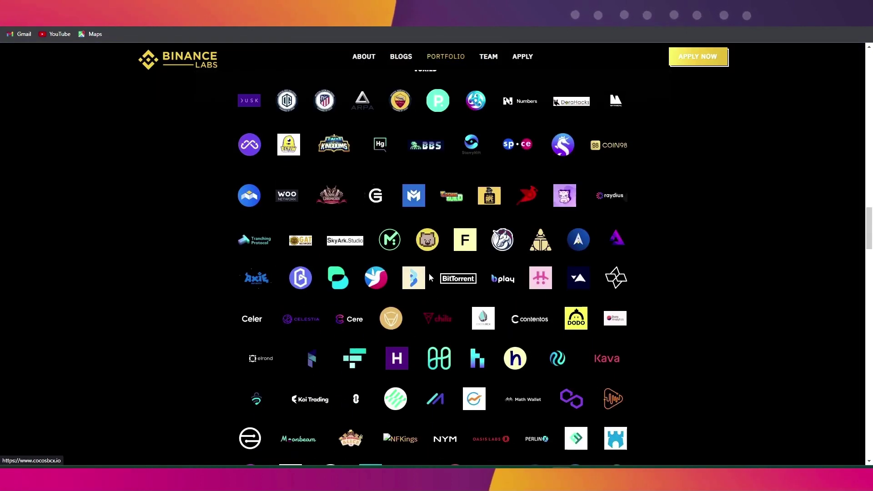
{"action": "left_click", "coordinate": [438, 331]}
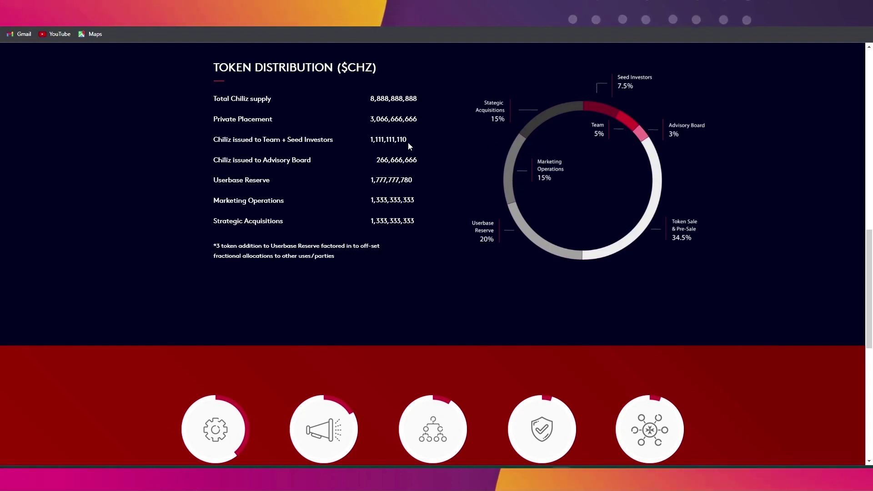
Step: Examine the $CHZ token distribution, including the total Chiliz supply and the allocation chart
{"action": "key", "text": "ctrl+a"}
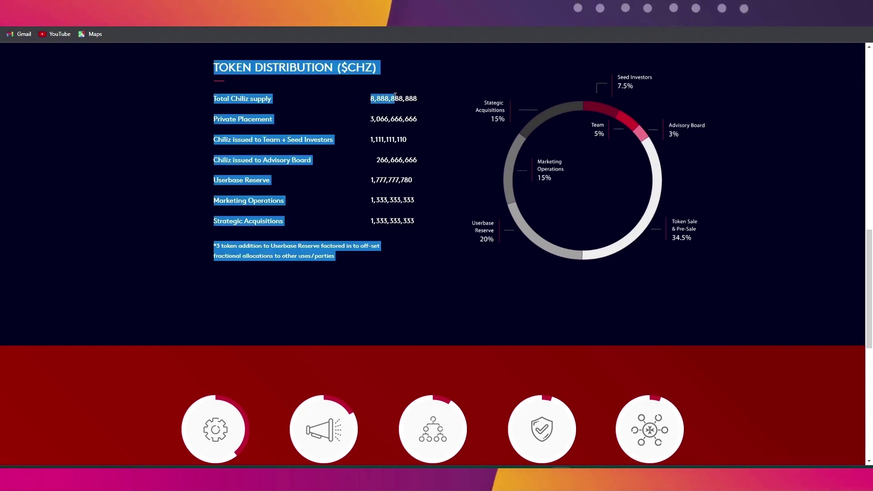
{"action": "left_click", "coordinate": [418, 98]}
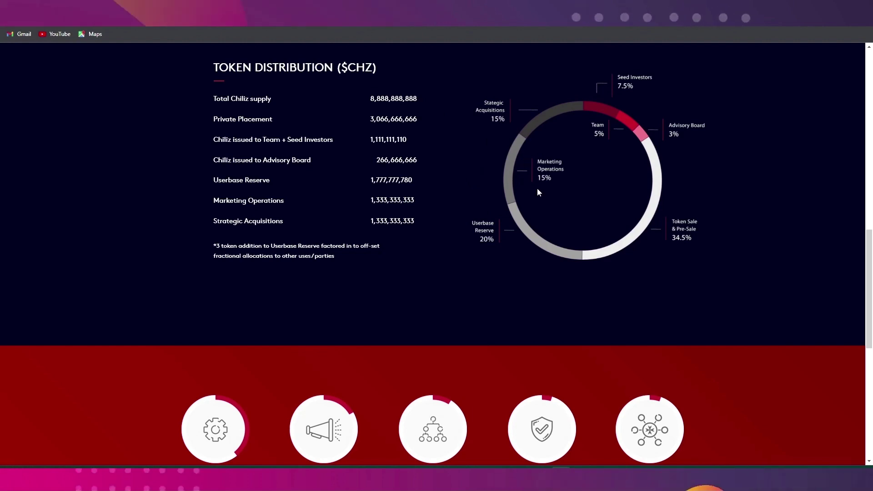
{"action": "scroll", "coordinate": [540, 189], "scroll_direction": "up", "scroll_amount": 2}
{"action": "scroll", "coordinate": [540, 189], "scroll_direction": "down", "scroll_amount": 2}
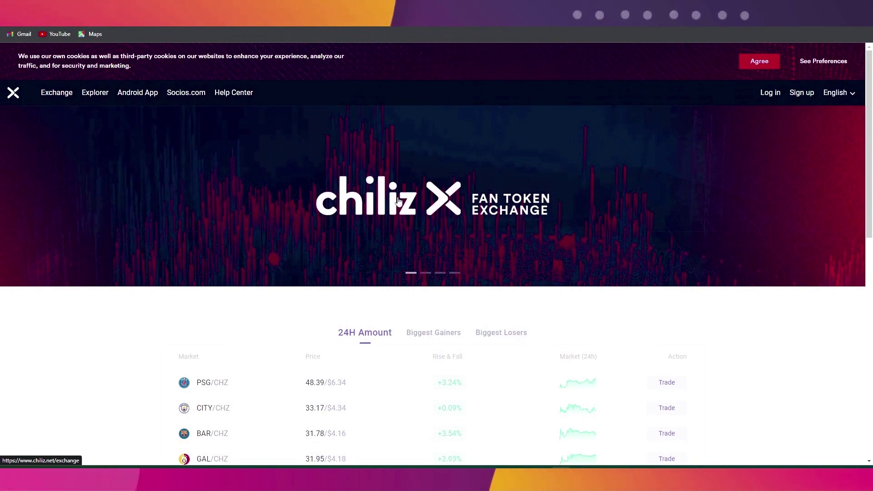
Step: Examine the fan token markets, their prices and 24-hour changes on the Chiliz X exchange page
{"action": "scroll", "coordinate": [480, 213], "scroll_direction": "down", "scroll_amount": 1}
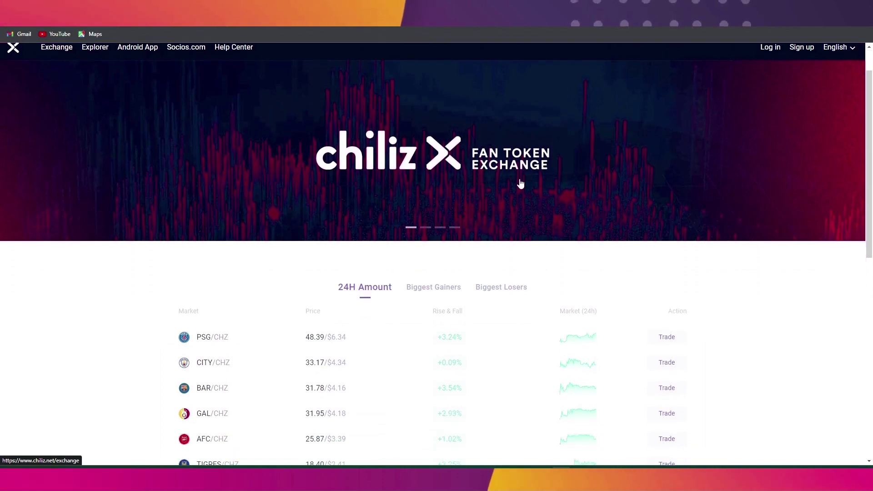
{"action": "scroll", "coordinate": [436, 189], "scroll_direction": "down", "scroll_amount": 2}
{"action": "scroll", "coordinate": [436, 189], "scroll_direction": "up", "scroll_amount": 3}
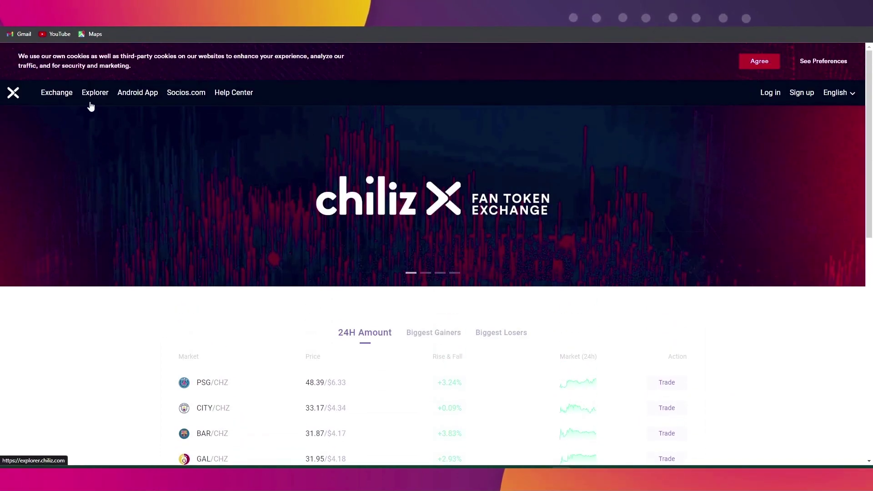
{"action": "scroll", "coordinate": [454, 199], "scroll_direction": "down", "scroll_amount": 5}
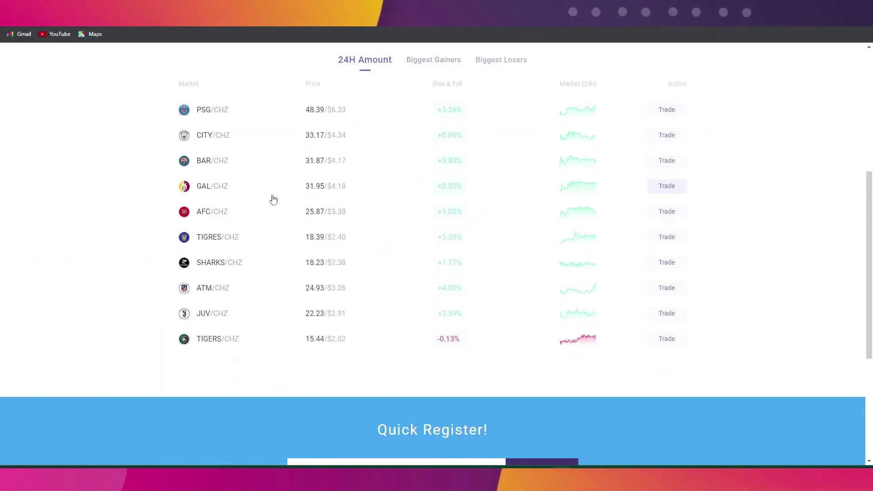
{"action": "scroll", "coordinate": [251, 188], "scroll_direction": "up", "scroll_amount": 1}
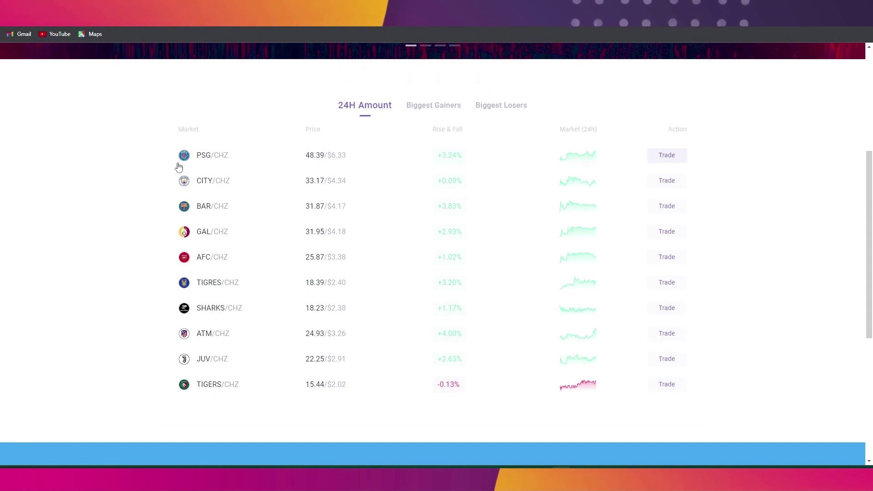
{"action": "scroll", "coordinate": [321, 247], "scroll_direction": "up", "scroll_amount": 2}
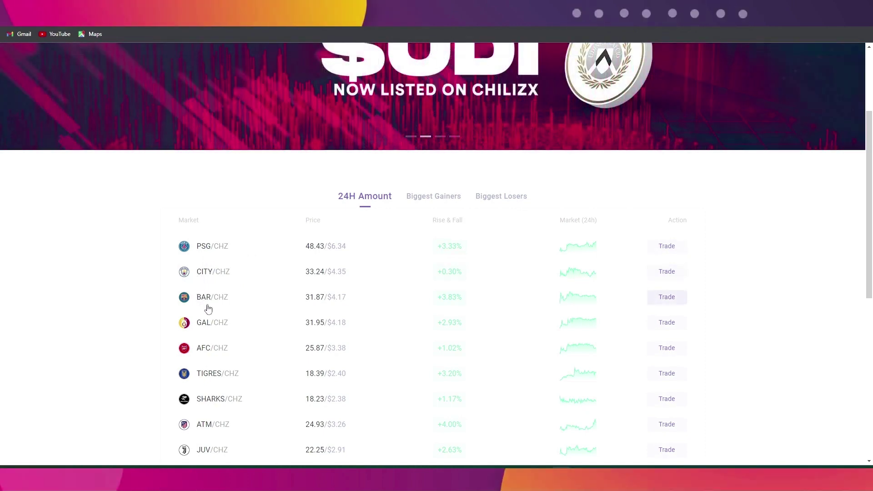
{"action": "scroll", "coordinate": [210, 312], "scroll_direction": "down", "scroll_amount": 2}
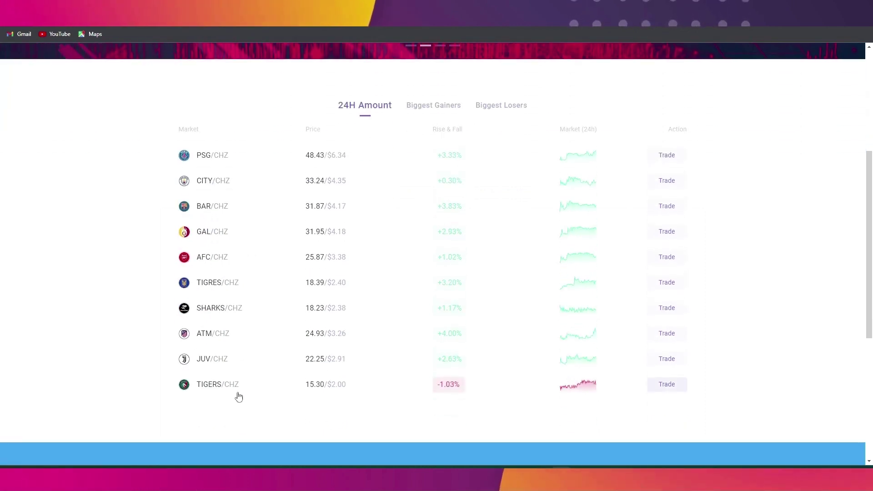
{"action": "scroll", "coordinate": [237, 396], "scroll_direction": "up", "scroll_amount": 2}
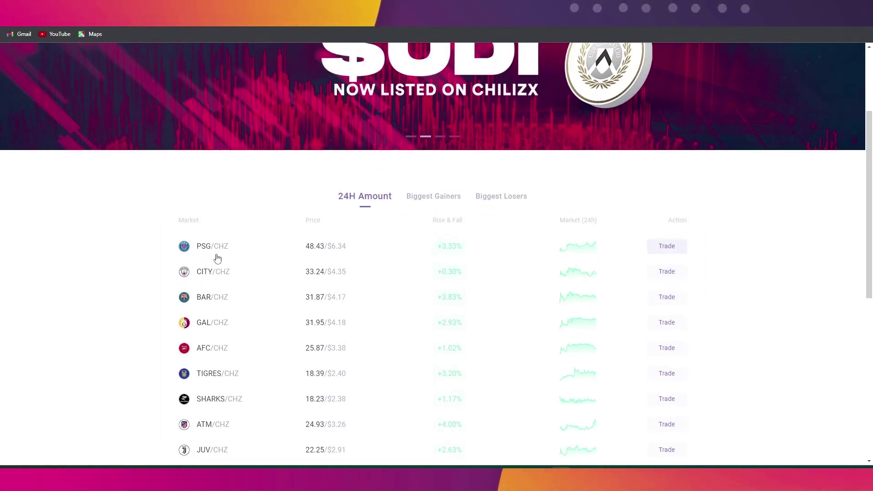
{"action": "scroll", "coordinate": [214, 259], "scroll_direction": "down", "scroll_amount": 1}
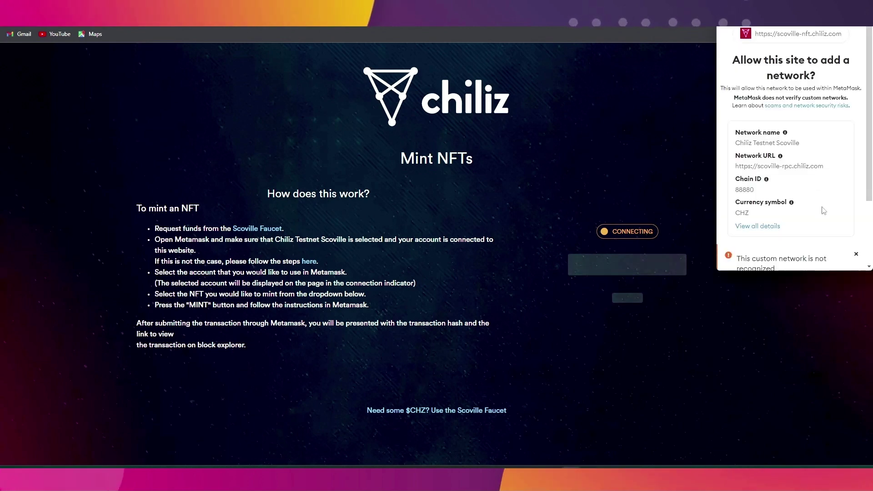
Step: Review the Chiliz Testnet Scoville network details in MetaMask, then approve adding the network and switching to it
{"action": "scroll", "coordinate": [794, 160], "scroll_direction": "down", "scroll_amount": 5}
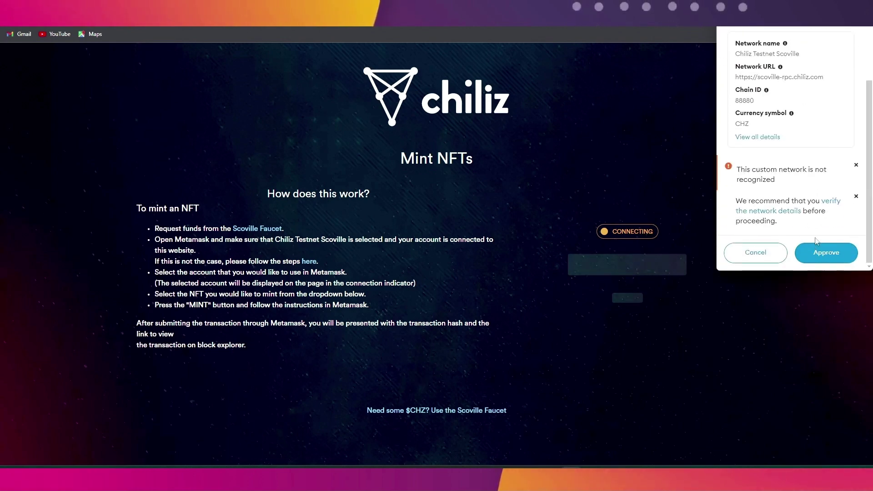
{"action": "scroll", "coordinate": [766, 92], "scroll_direction": "up", "scroll_amount": 5}
{"action": "scroll", "coordinate": [766, 91], "scroll_direction": "down", "scroll_amount": 1}
{"action": "scroll", "coordinate": [766, 91], "scroll_direction": "down", "scroll_amount": 1}
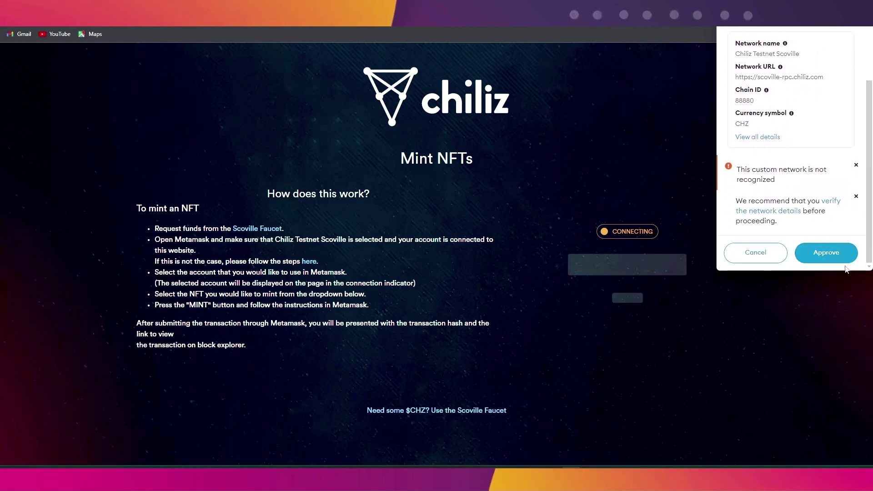
{"action": "left_click", "coordinate": [826, 252]}
{"action": "left_click", "coordinate": [829, 253]}
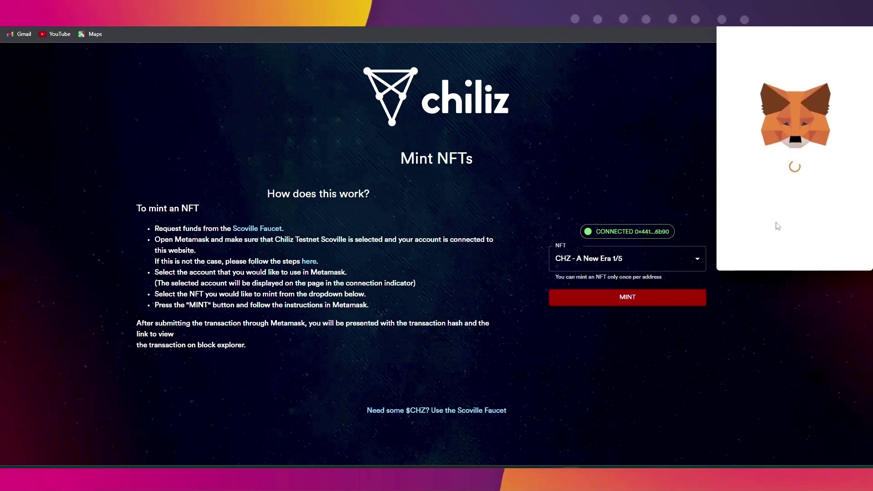
Step: Connect Account 2 to the Scoville faucet site in MetaMask and open the faucet from the Mint NFTs page
{"action": "left_click", "coordinate": [837, 253]}
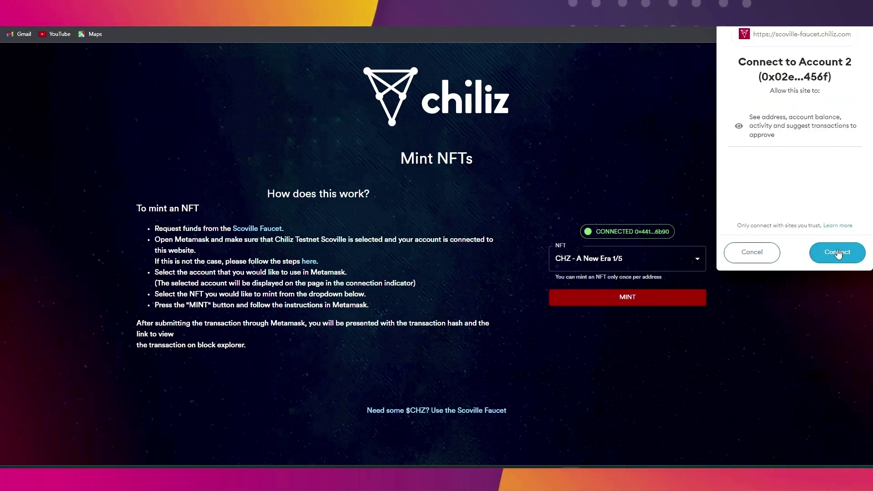
{"action": "left_click", "coordinate": [829, 255]}
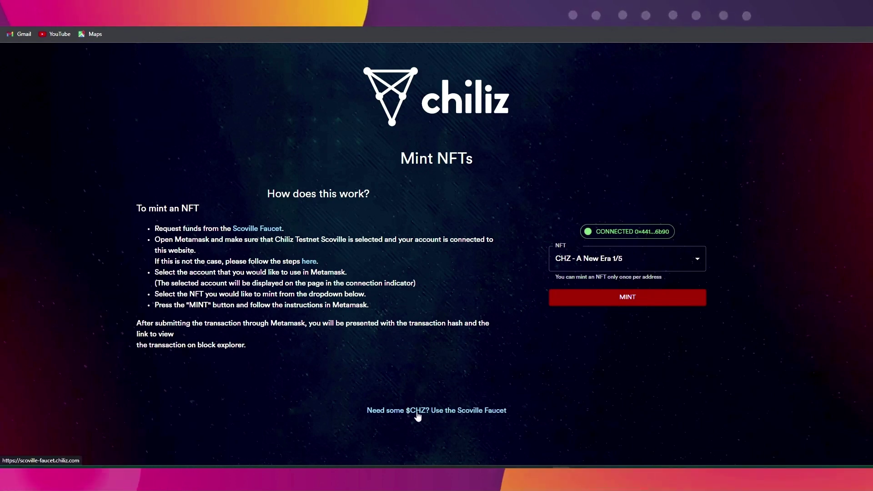
{"action": "left_click", "coordinate": [474, 417]}
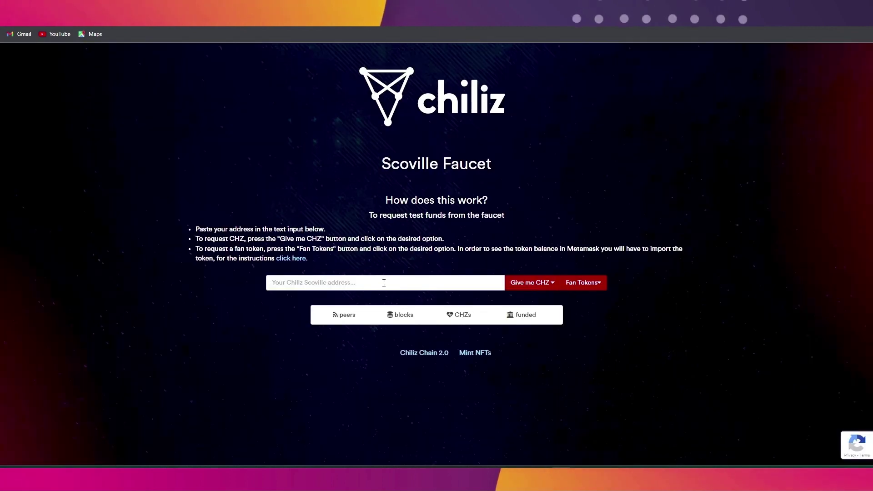
Step: Request 2 CHZ from the Scoville Faucet for the Account 2 wallet address copied from MetaMask
{"action": "left_click", "coordinate": [383, 283]}
{"action": "left_click", "coordinate": [827, 27]}
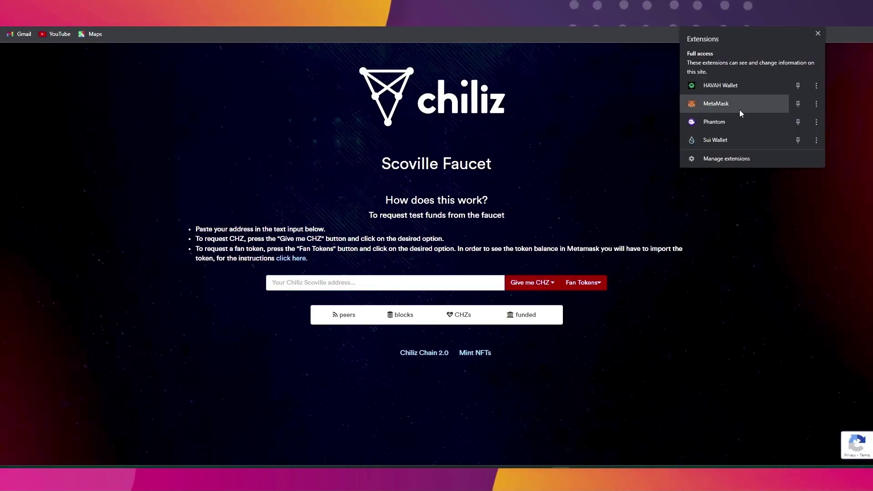
{"action": "left_click", "coordinate": [733, 104]}
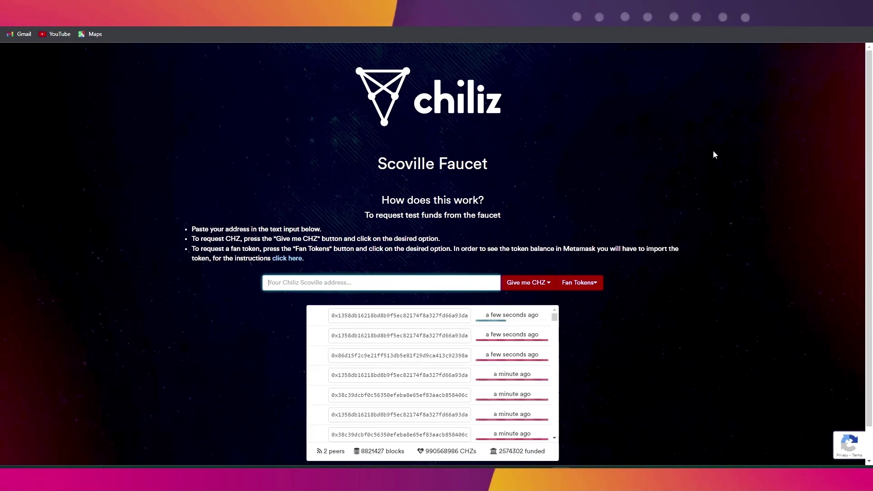
{"action": "left_click", "coordinate": [746, 80]}
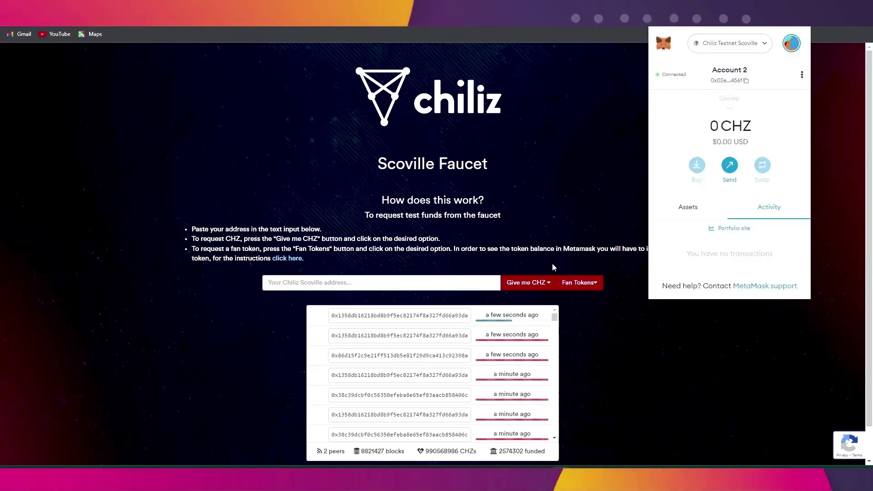
{"action": "left_click", "coordinate": [383, 283]}
{"action": "key", "text": "ctrl+v"}
{"action": "left_click", "coordinate": [531, 285]}
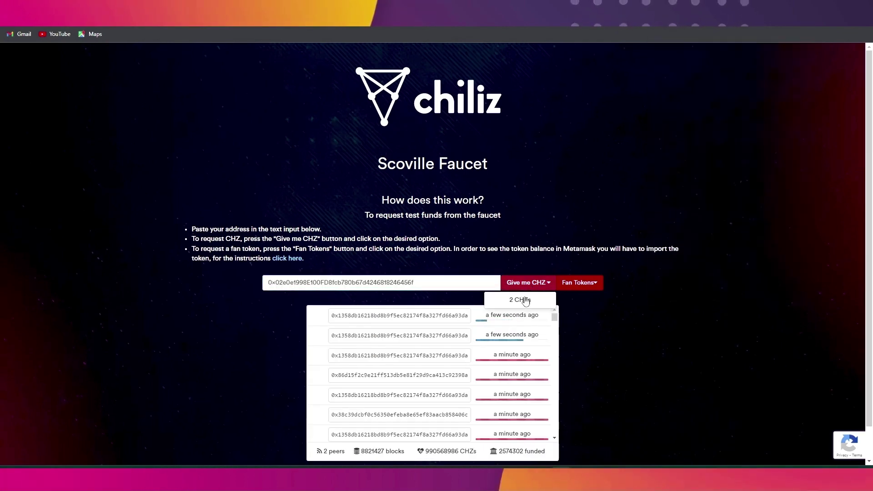
{"action": "left_click", "coordinate": [524, 300]}
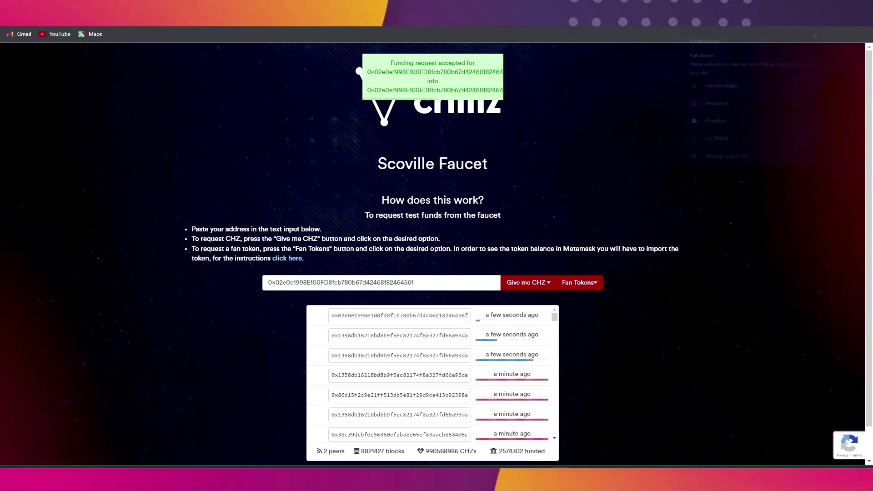
Step: Check the account's CHZ balance in MetaMask and return to the faucet page
{"action": "left_click", "coordinate": [745, 21]}
{"action": "left_click", "coordinate": [728, 105]}
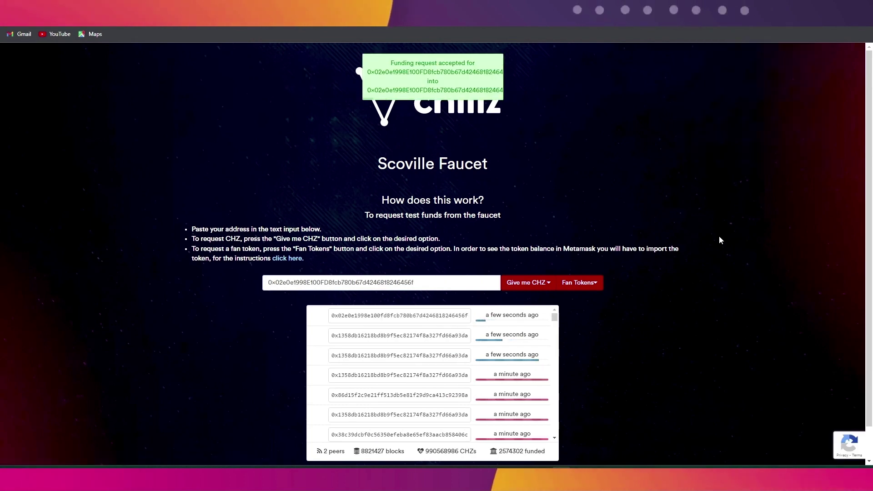
{"action": "left_click", "coordinate": [563, 298]}
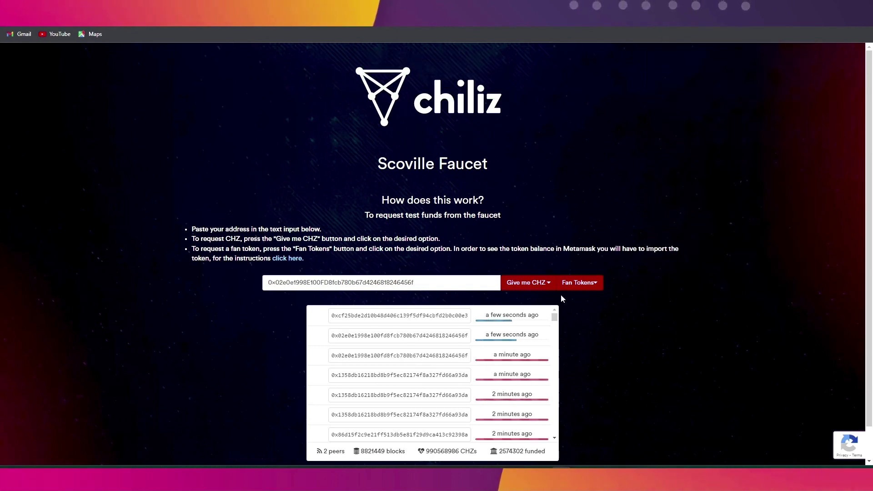
Step: Request 1 Atlético de Madrid (testATM) fan token from the faucet for the same wallet address
{"action": "left_click", "coordinate": [591, 286]}
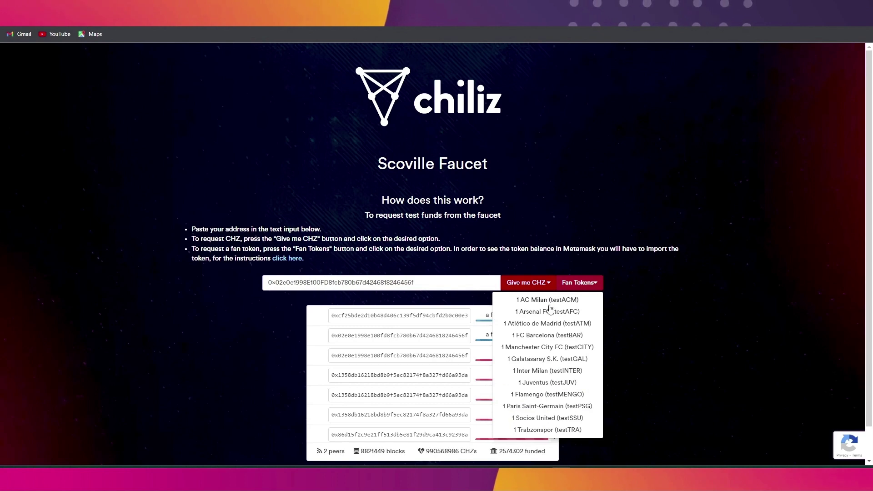
{"action": "left_click", "coordinate": [549, 328]}
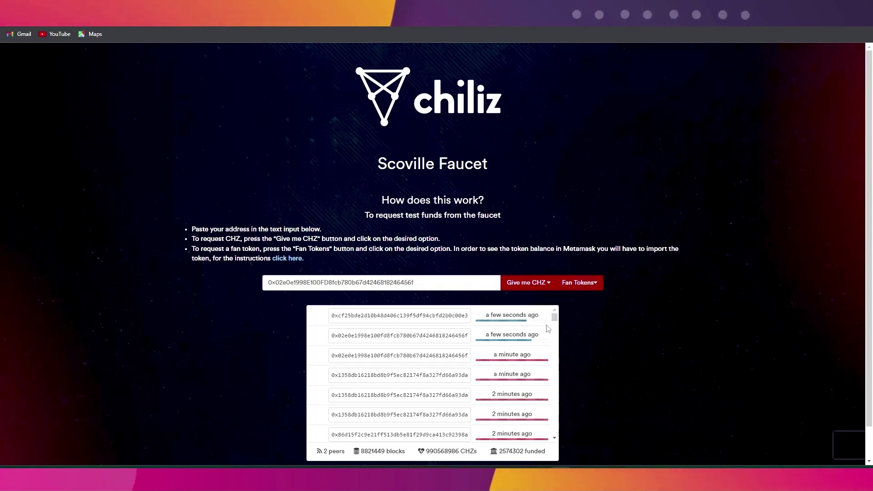
Step: Request 1 FC Barcelona (testBAR) fan token from the faucet for the same wallet address
{"action": "left_click", "coordinate": [585, 285]}
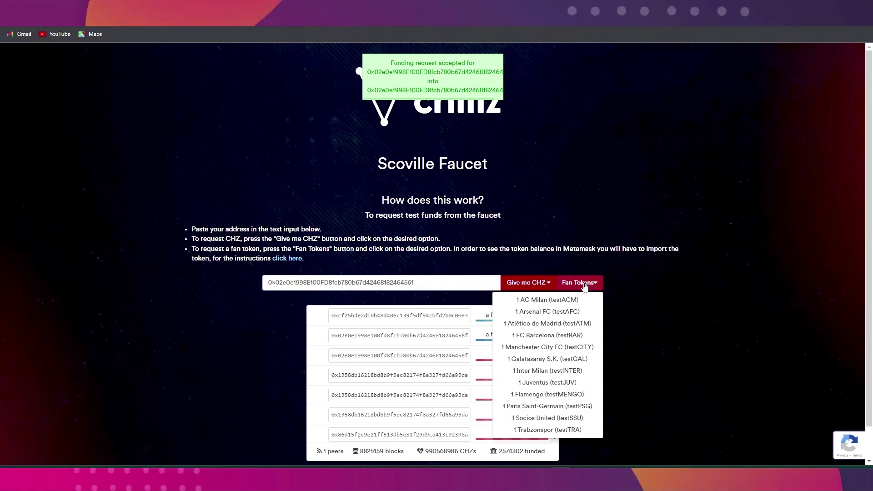
{"action": "left_click", "coordinate": [549, 337]}
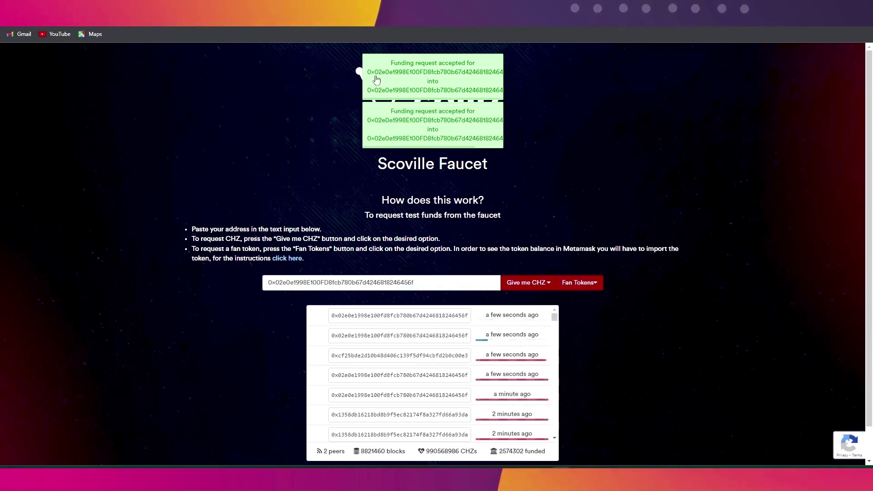
{"action": "left_click", "coordinate": [582, 286]}
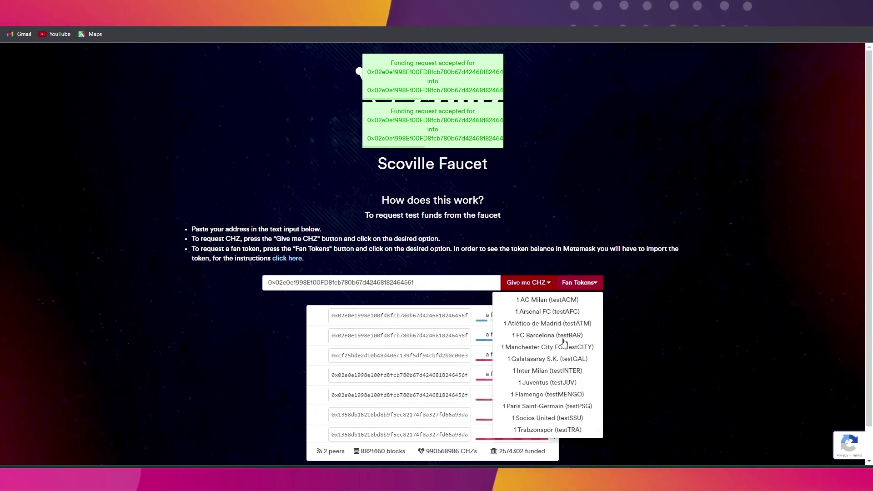
{"action": "left_click", "coordinate": [642, 317]}
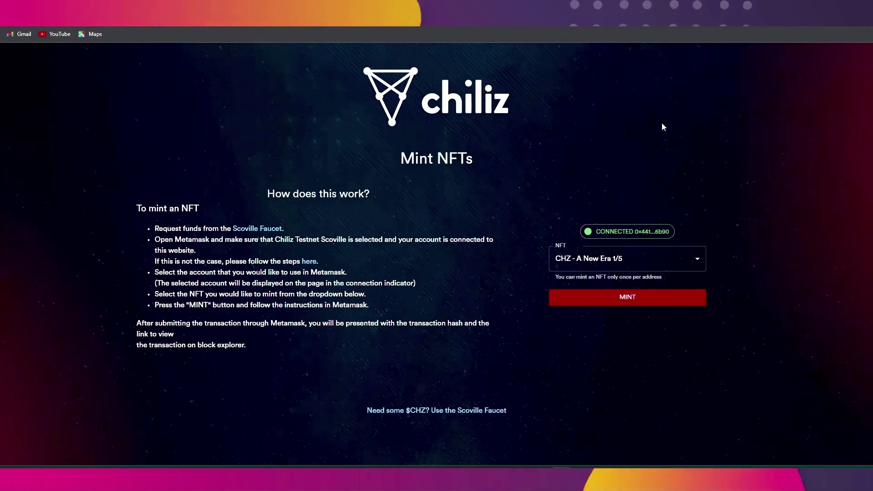
Step: Mint the CHZ - A New Era 1/5 NFT and approve the transaction in MetaMask
{"action": "left_click", "coordinate": [619, 259]}
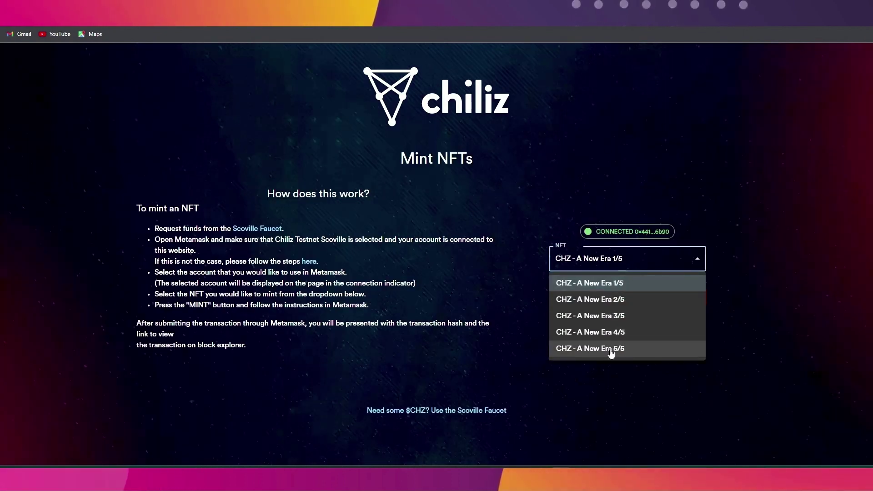
{"action": "left_click", "coordinate": [614, 365]}
{"action": "left_click", "coordinate": [619, 291]}
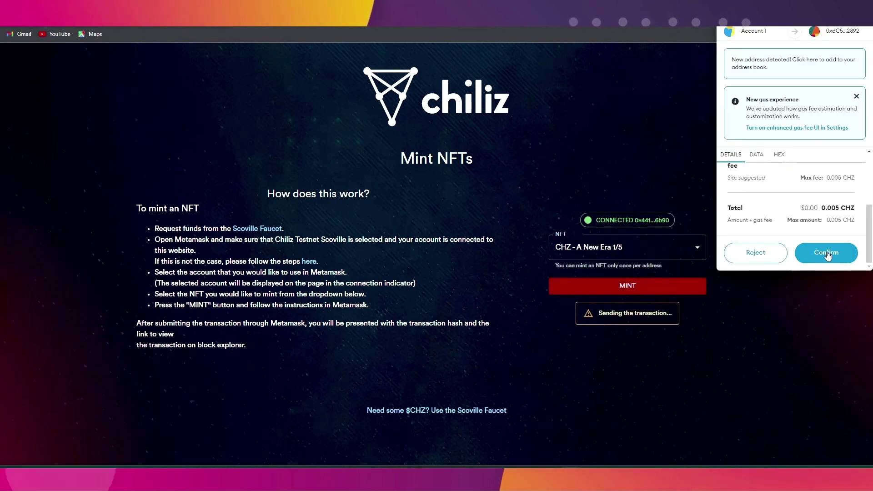
{"action": "left_click", "coordinate": [827, 254]}
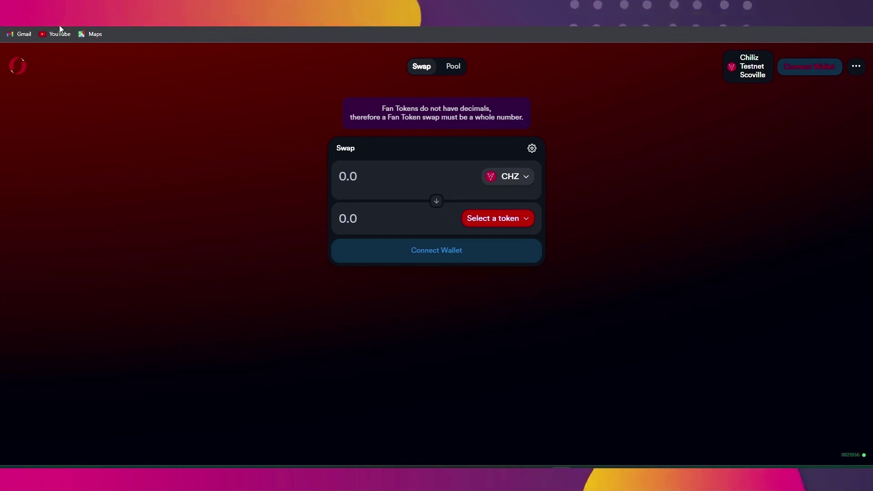
Step: Glance at the Scoville DEX liquidity page, return to swapping, and connect the site to Account 1 in MetaMask
{"action": "left_click", "coordinate": [459, 69]}
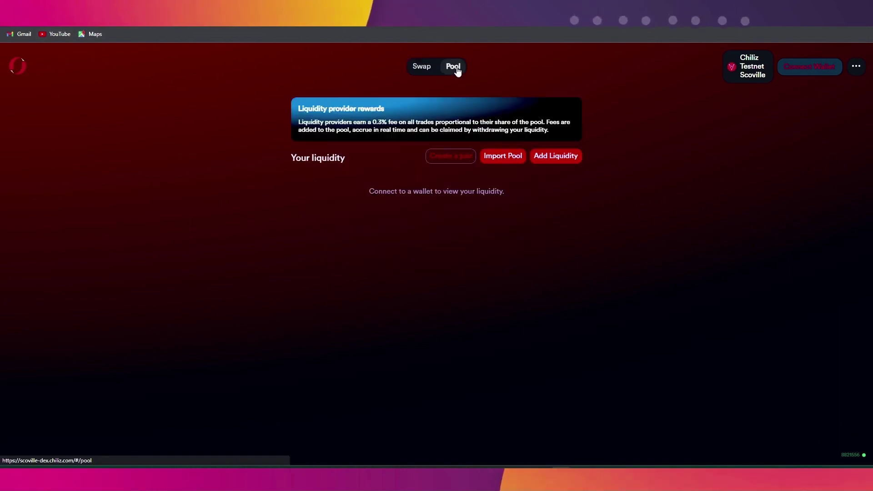
{"action": "left_click", "coordinate": [436, 65]}
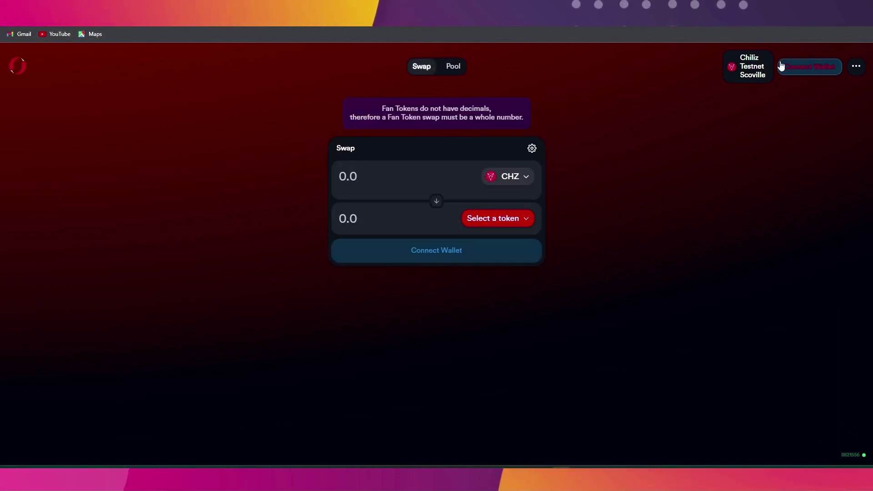
{"action": "left_click", "coordinate": [798, 71]}
{"action": "left_click", "coordinate": [439, 255]}
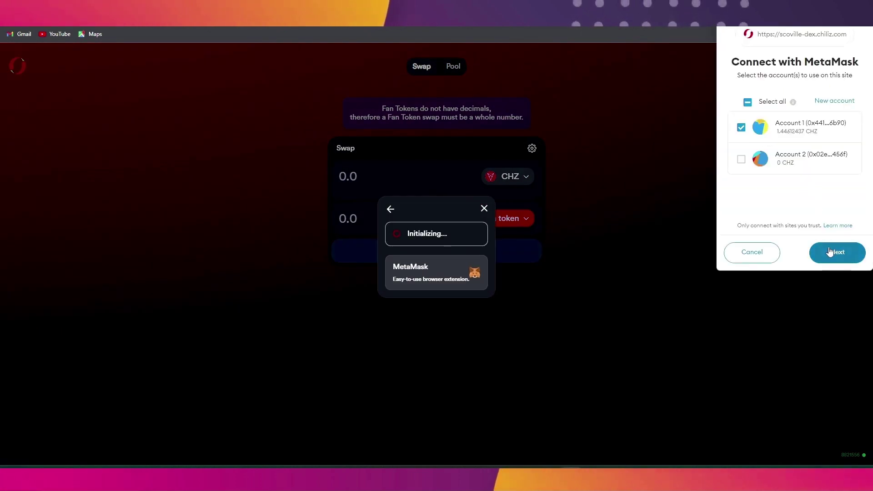
{"action": "left_click", "coordinate": [830, 251]}
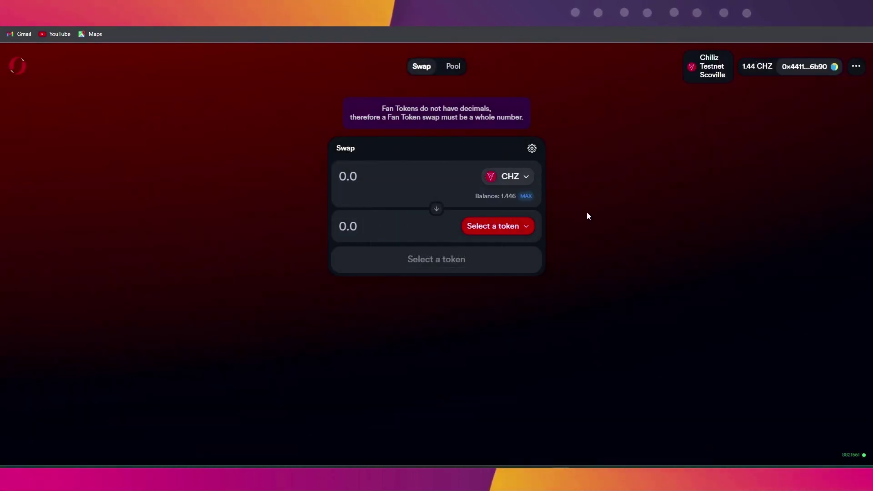
{"action": "left_click", "coordinate": [515, 180]}
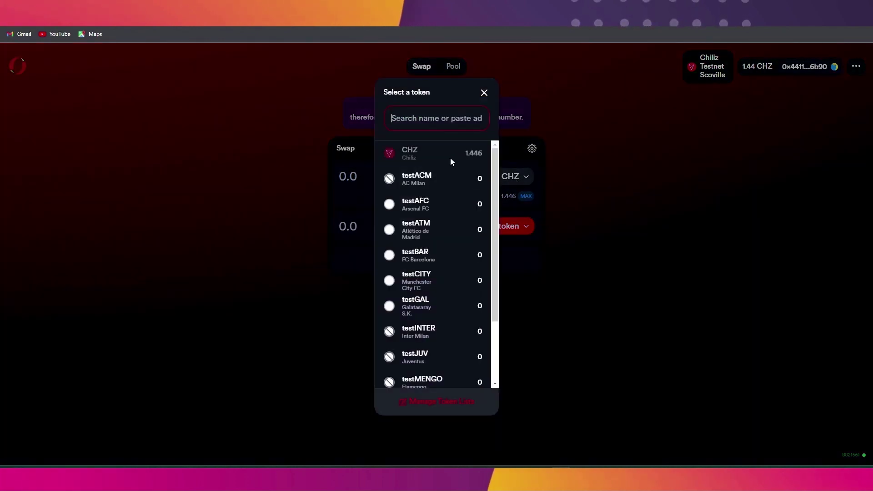
{"action": "scroll", "coordinate": [464, 171], "scroll_direction": "down", "scroll_amount": 2}
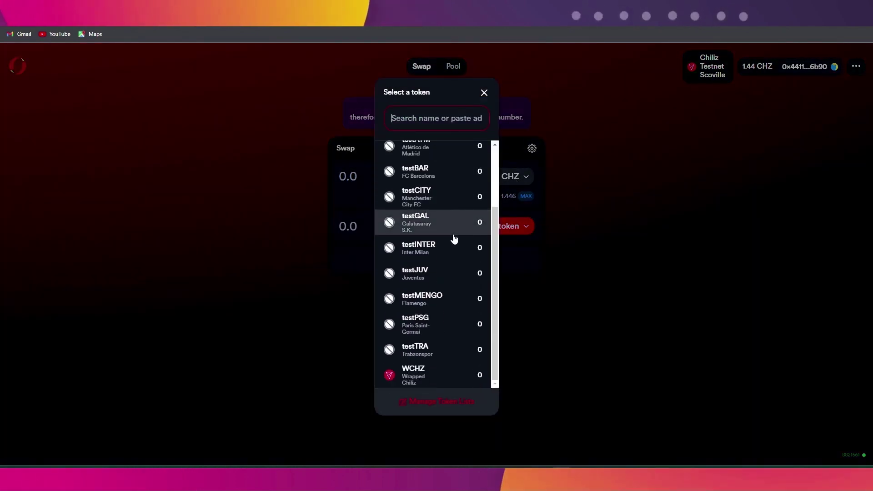
{"action": "left_click", "coordinate": [440, 372]}
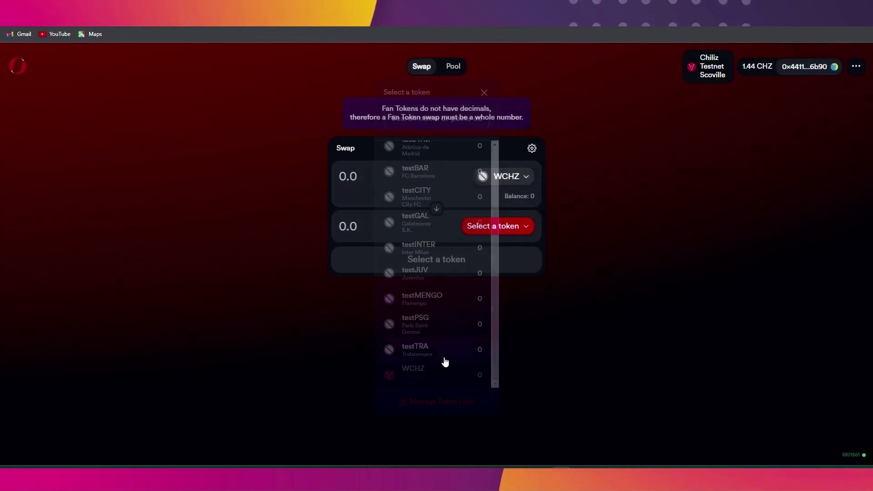
{"action": "left_click", "coordinate": [498, 178]}
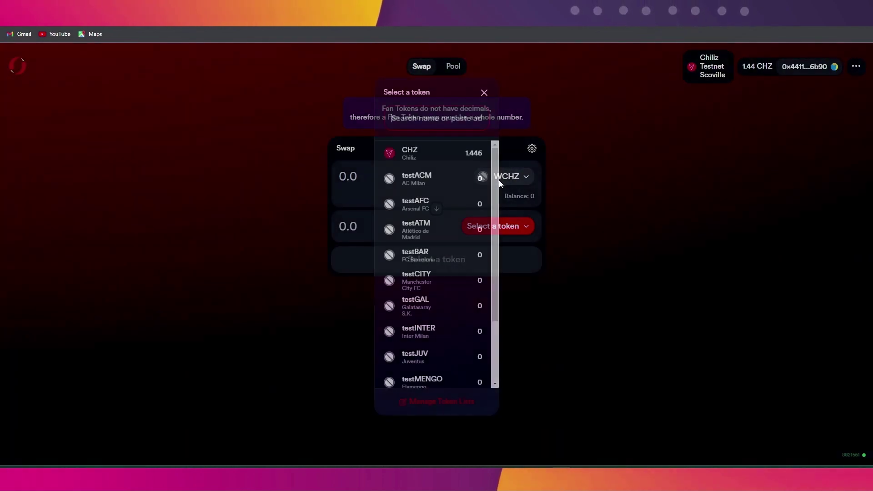
{"action": "left_click", "coordinate": [427, 159]}
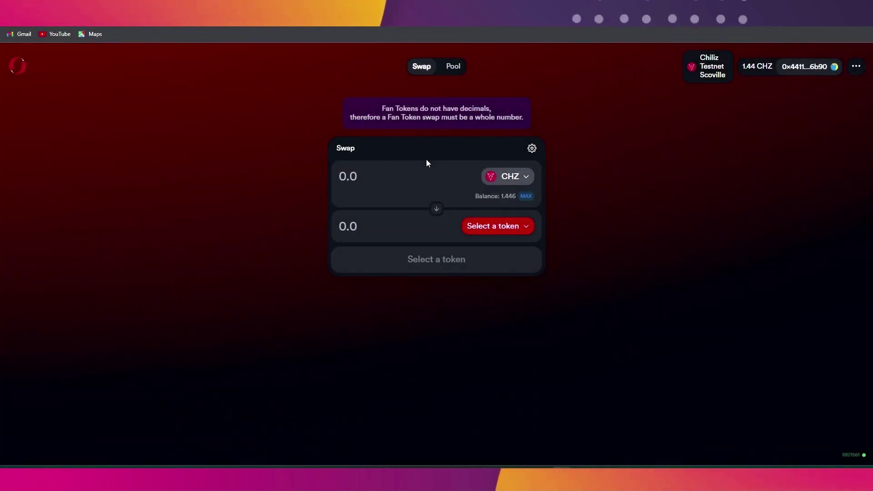
Step: Choose WCHZ as the token to receive and wrap 0.02 CHZ into it
{"action": "left_click", "coordinate": [499, 227]}
{"action": "scroll", "coordinate": [464, 288], "scroll_direction": "down", "scroll_amount": 3}
{"action": "left_click", "coordinate": [423, 377]}
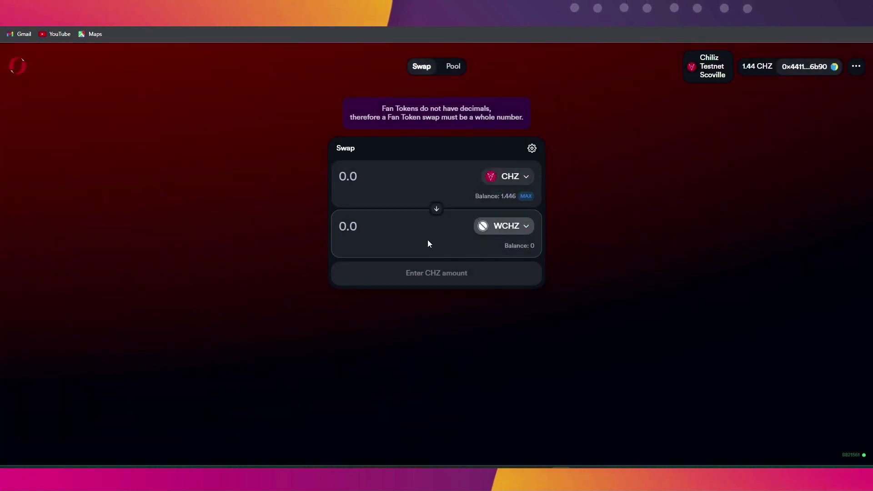
{"action": "left_click", "coordinate": [367, 178]}
{"action": "type", "text": "0"}
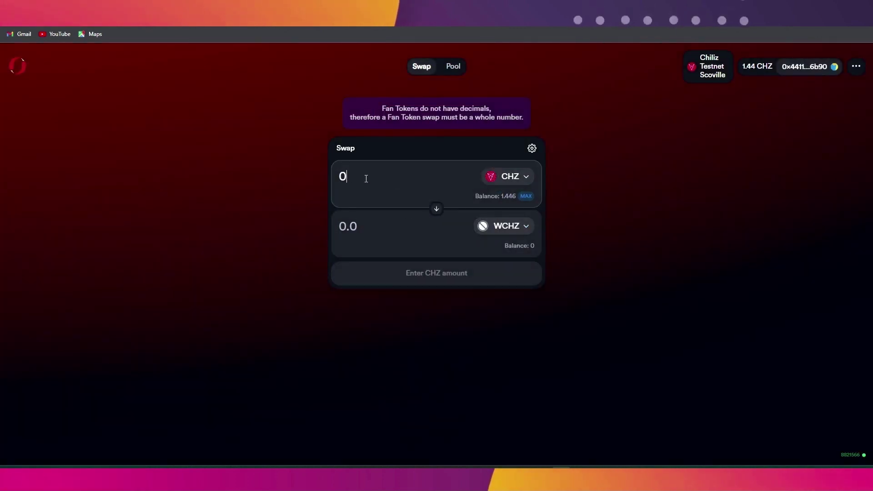
{"action": "type", "text": ".02"}
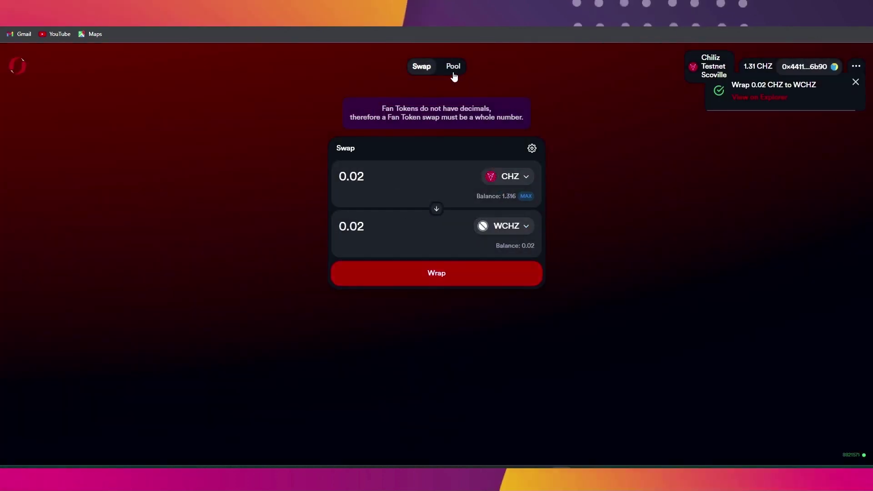
Step: Start a liquidity pair of CHZ and testBAR with 0.02 as the testBAR amount, and look through the tokens offered for the CHZ side
{"action": "left_click", "coordinate": [452, 72]}
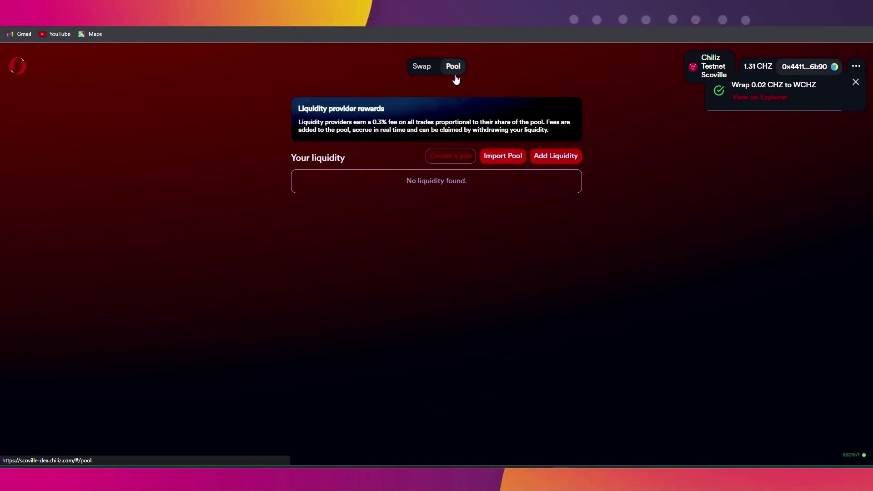
{"action": "left_click", "coordinate": [464, 159]}
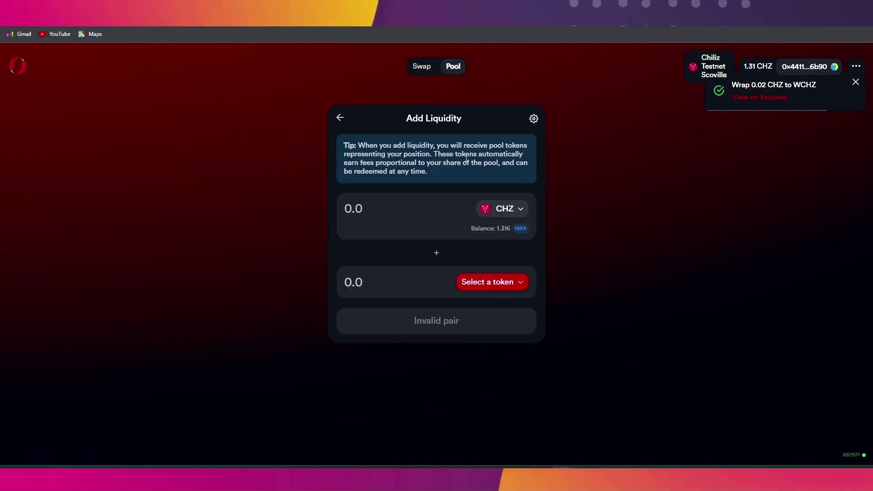
{"action": "left_click", "coordinate": [511, 283]}
{"action": "left_click", "coordinate": [432, 280]}
{"action": "scroll", "coordinate": [437, 343], "scroll_direction": "down", "scroll_amount": 2}
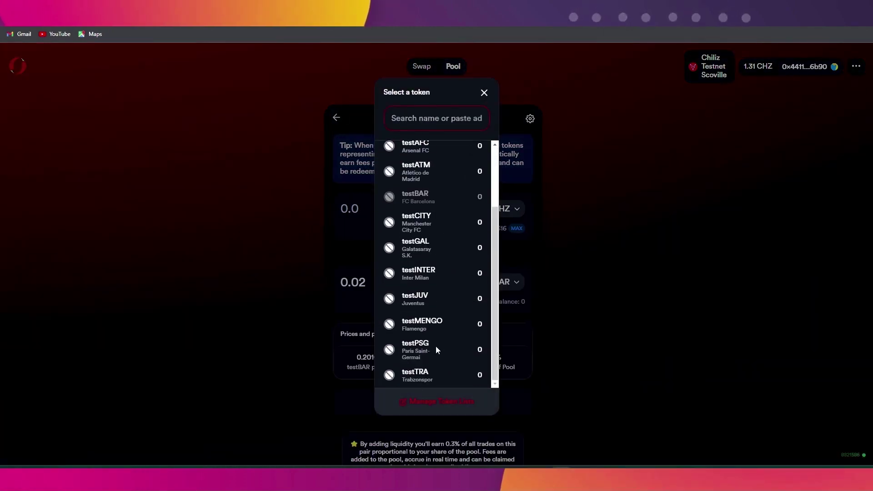
{"action": "scroll", "coordinate": [446, 228], "scroll_direction": "up", "scroll_amount": 2}
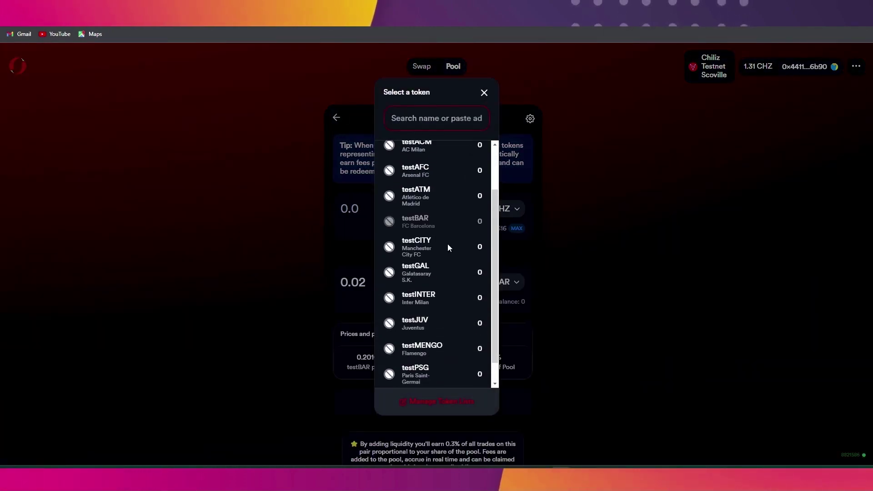
{"action": "left_click", "coordinate": [340, 231]}
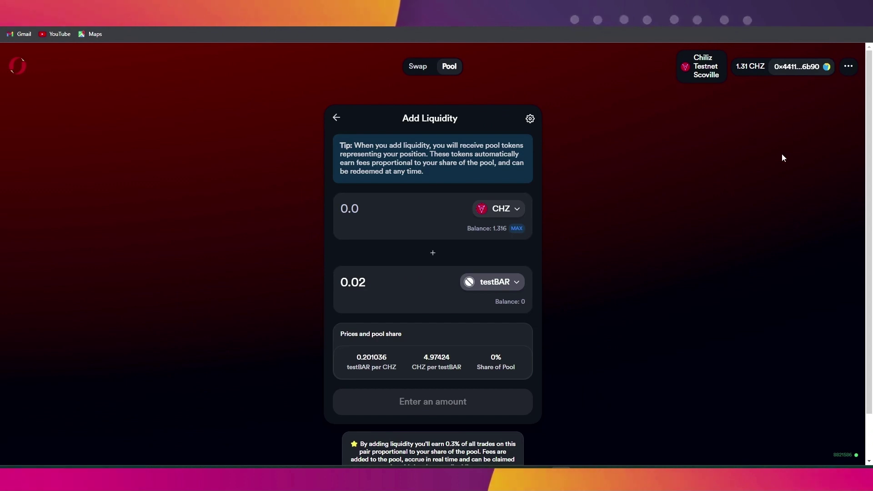
Step: Review the swap and liquidity pages of the DEX and look through the list of tokens available for swapping
{"action": "left_click", "coordinate": [422, 67]}
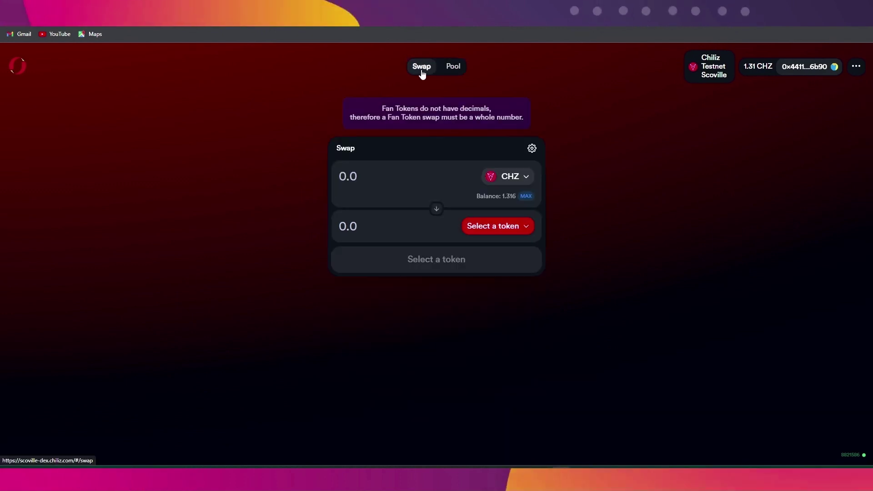
{"action": "left_click", "coordinate": [454, 68]}
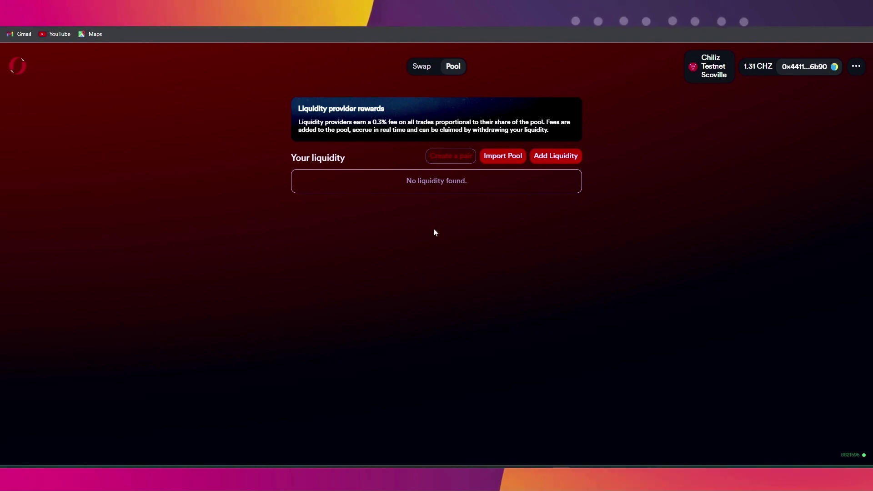
{"action": "left_click", "coordinate": [428, 73]}
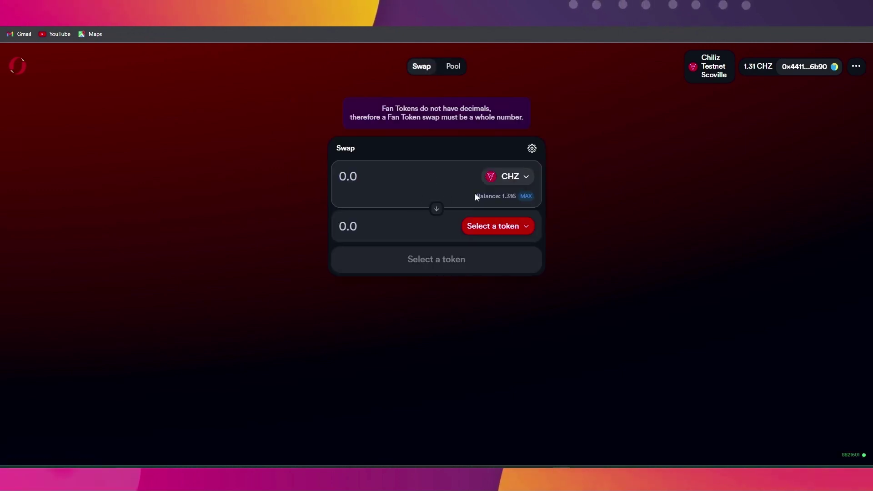
{"action": "left_click", "coordinate": [515, 177]}
{"action": "scroll", "coordinate": [473, 370], "scroll_direction": "down", "scroll_amount": 2}
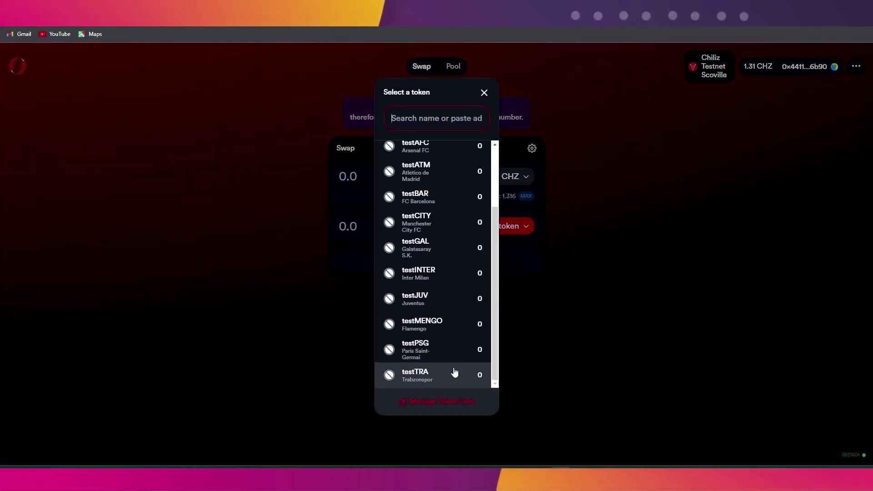
{"action": "scroll", "coordinate": [452, 365], "scroll_direction": "up", "scroll_amount": 1}
{"action": "scroll", "coordinate": [443, 270], "scroll_direction": "up", "scroll_amount": 3}
{"action": "left_click", "coordinate": [534, 266]}
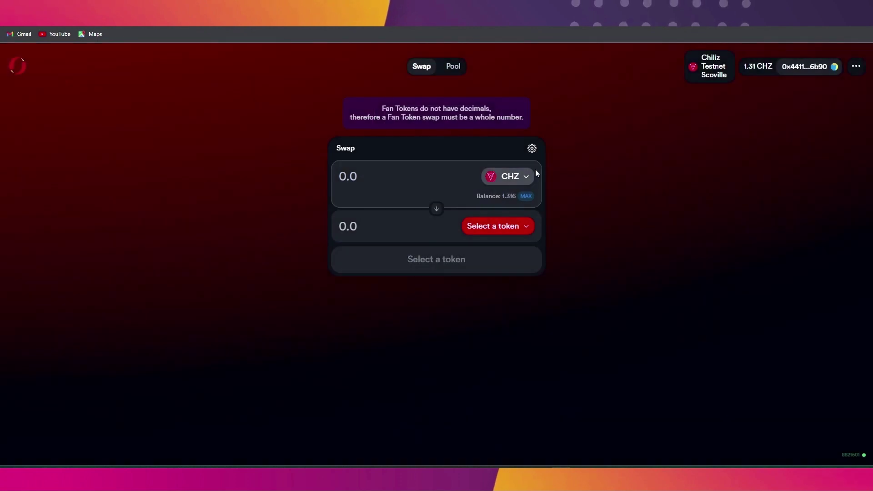
Step: Create a new liquidity pair of CHZ with Inter Milan (testINTER)
{"action": "left_click", "coordinate": [454, 69]}
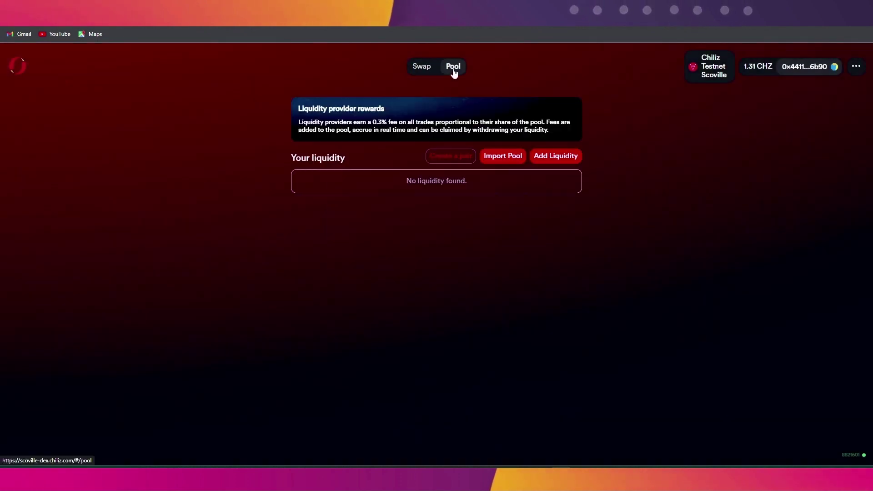
{"action": "left_click", "coordinate": [462, 162]}
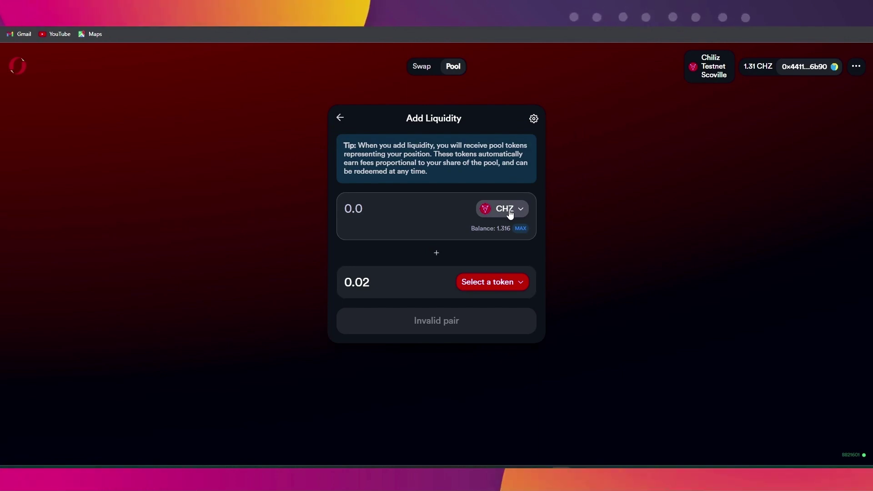
{"action": "left_click", "coordinate": [518, 285]}
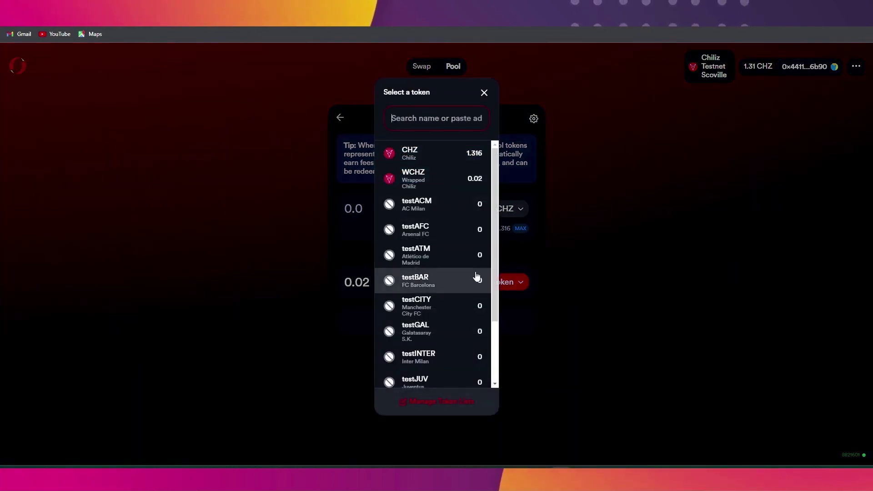
{"action": "scroll", "coordinate": [451, 254], "scroll_direction": "down", "scroll_amount": 3}
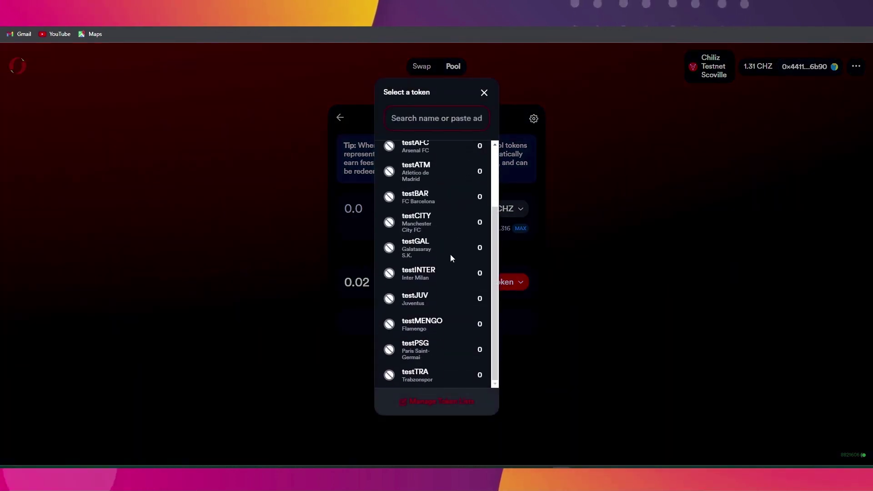
{"action": "left_click", "coordinate": [429, 275]}
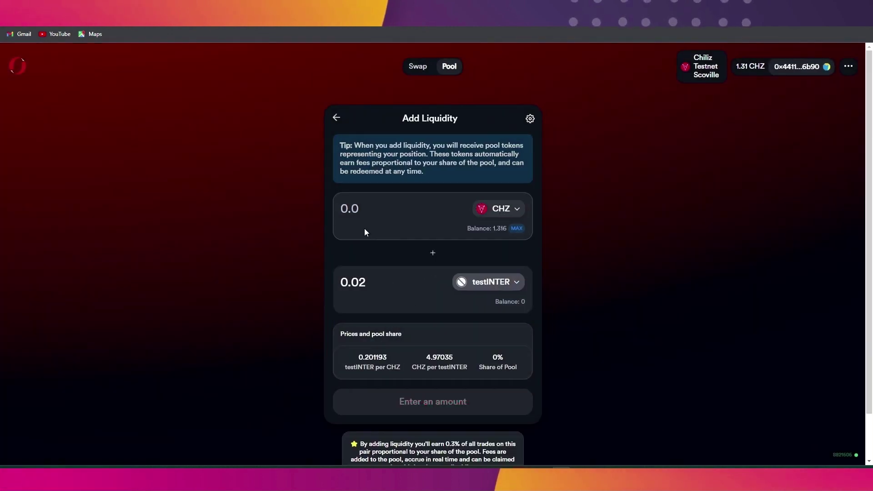
{"action": "left_click", "coordinate": [395, 229]}
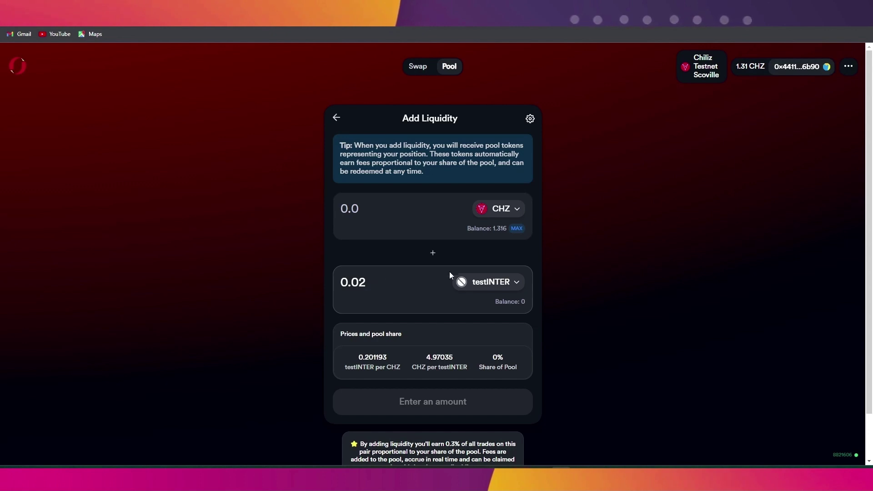
{"action": "scroll", "coordinate": [449, 271], "scroll_direction": "down", "scroll_amount": 1}
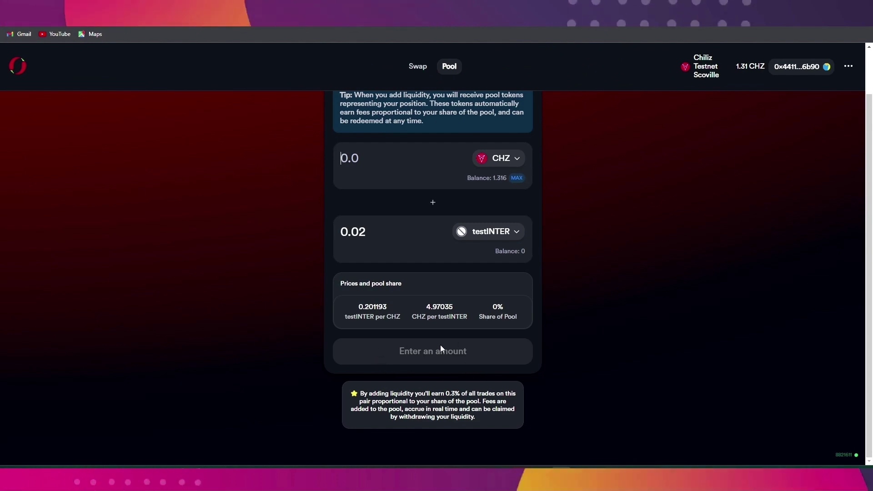
{"action": "scroll", "coordinate": [459, 361], "scroll_direction": "up", "scroll_amount": 1}
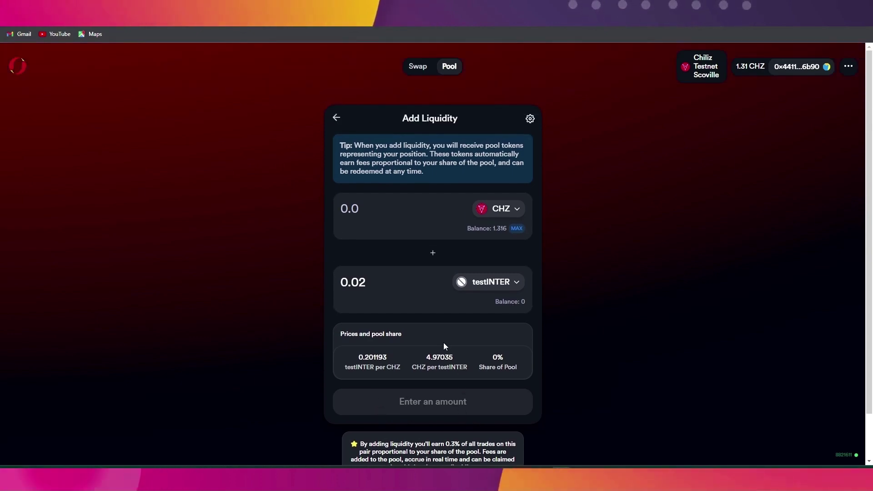
Step: Switch to the Chiliz Bridge and connect MetaMask Account 1 to it
{"action": "key", "text": "ctrl+Tab"}
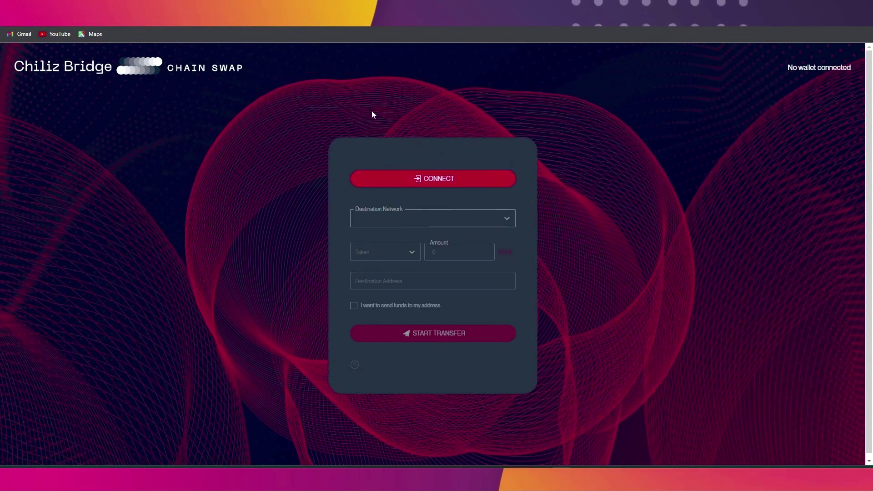
{"action": "left_click", "coordinate": [464, 178]}
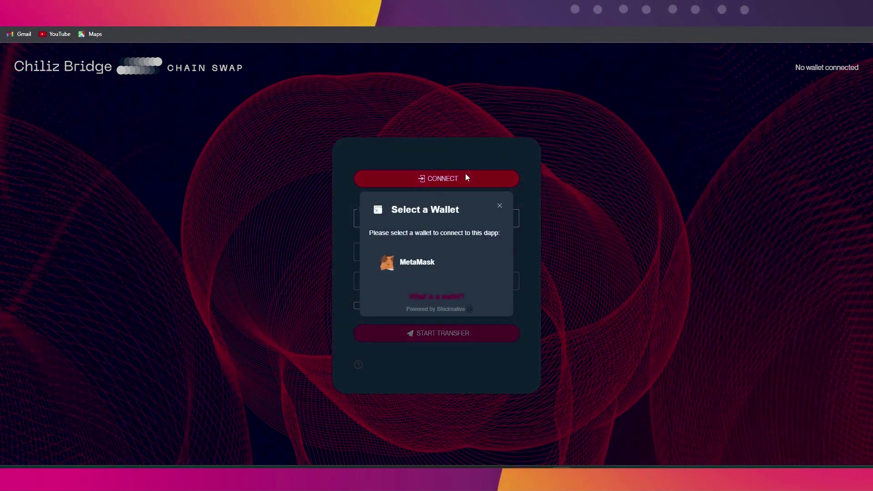
{"action": "left_click", "coordinate": [433, 260]}
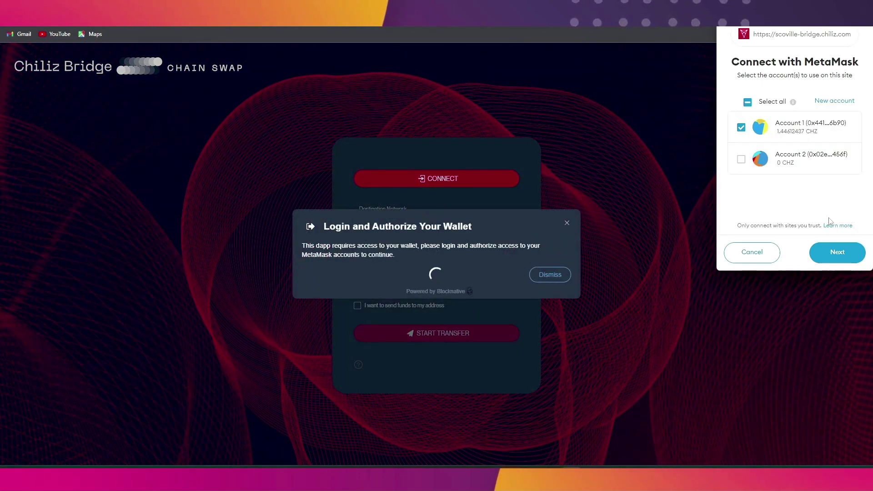
{"action": "left_click", "coordinate": [854, 261]}
{"action": "left_click", "coordinate": [848, 255]}
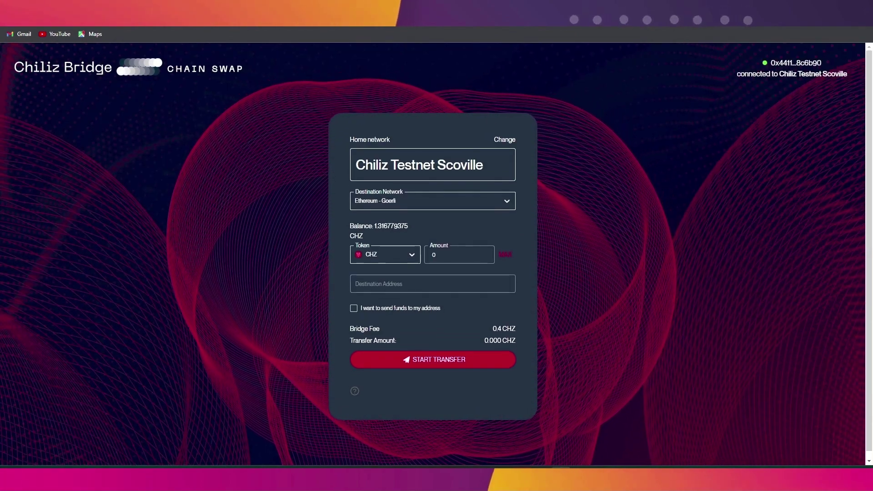
Step: Request test ETH for the wallet address from the Goerli Faucet and dismiss the page that follows
{"action": "left_click", "coordinate": [817, 18]}
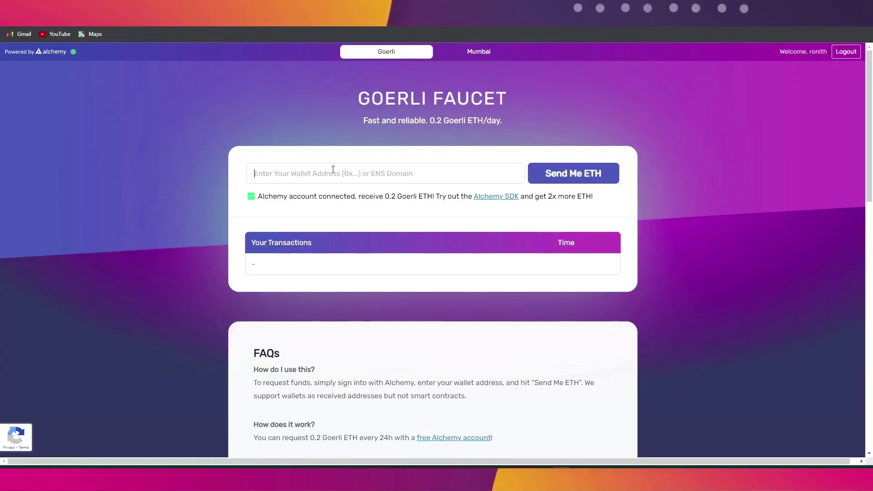
{"action": "right_click", "coordinate": [332, 170]}
{"action": "left_click", "coordinate": [354, 240]}
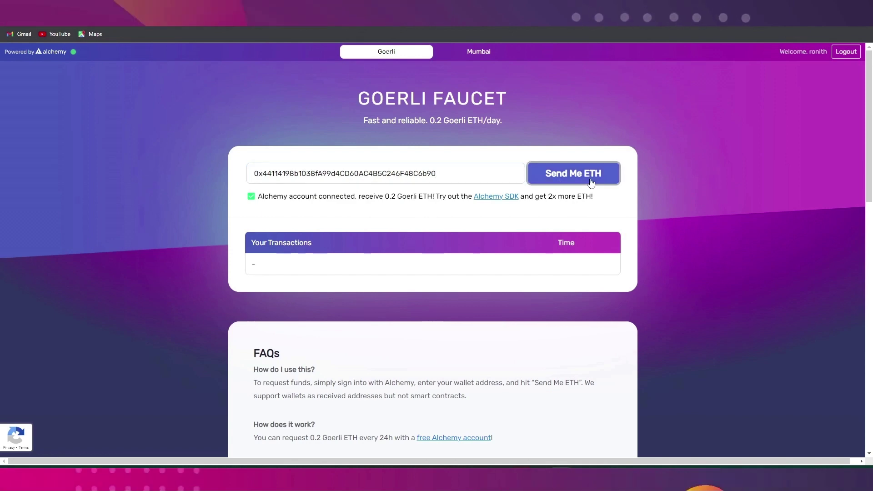
{"action": "left_click", "coordinate": [564, 183]}
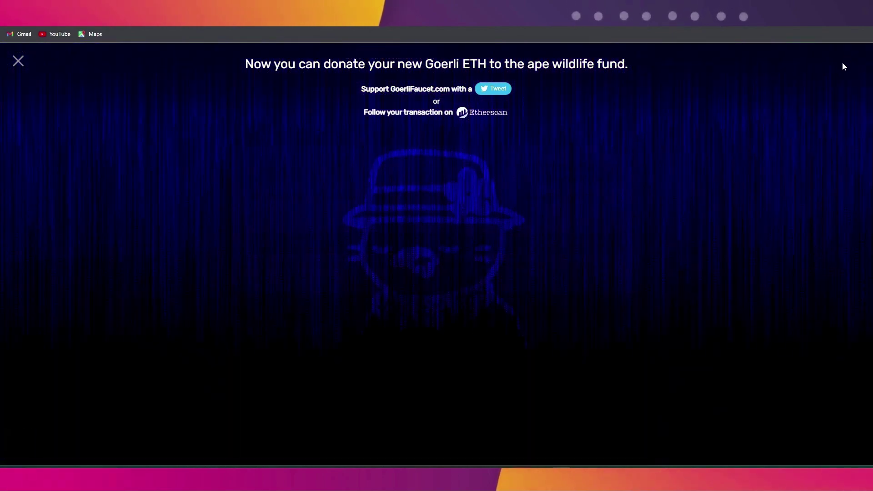
{"action": "left_click", "coordinate": [18, 61]}
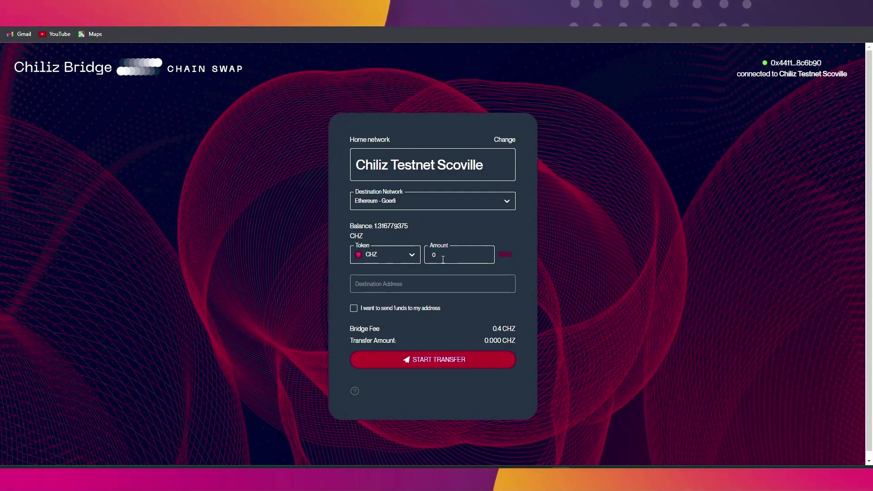
Step: Try to bridge 1 CHZ from Chiliz Testnet Scoville to Ethereum - Goerli, sending it to the own wallet address
{"action": "type", "text": "1"}
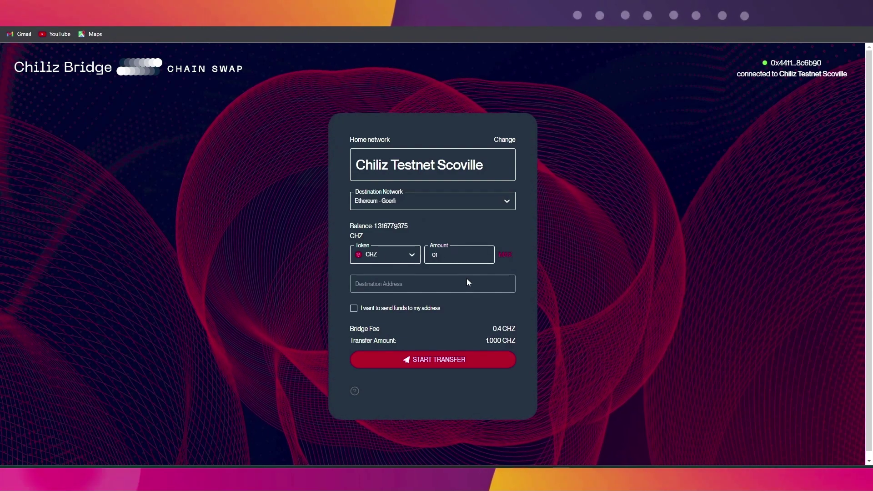
{"action": "left_click", "coordinate": [399, 282]}
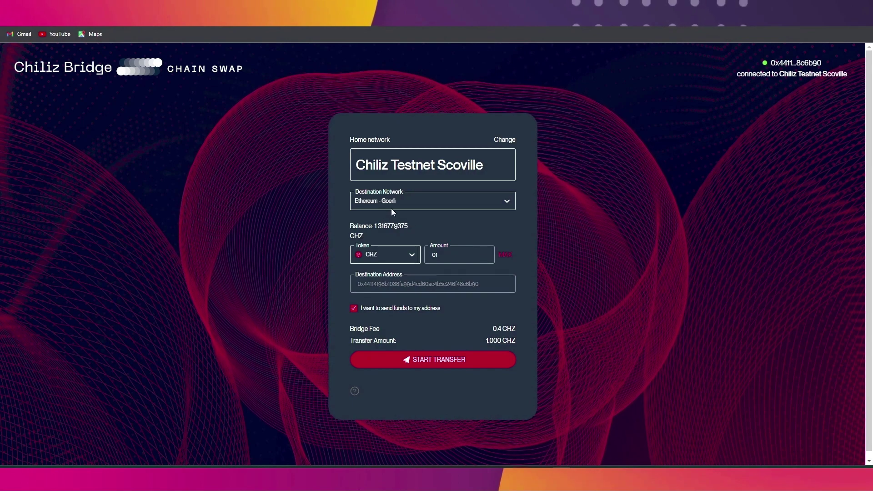
{"action": "scroll", "coordinate": [392, 211], "scroll_direction": "down", "scroll_amount": 1}
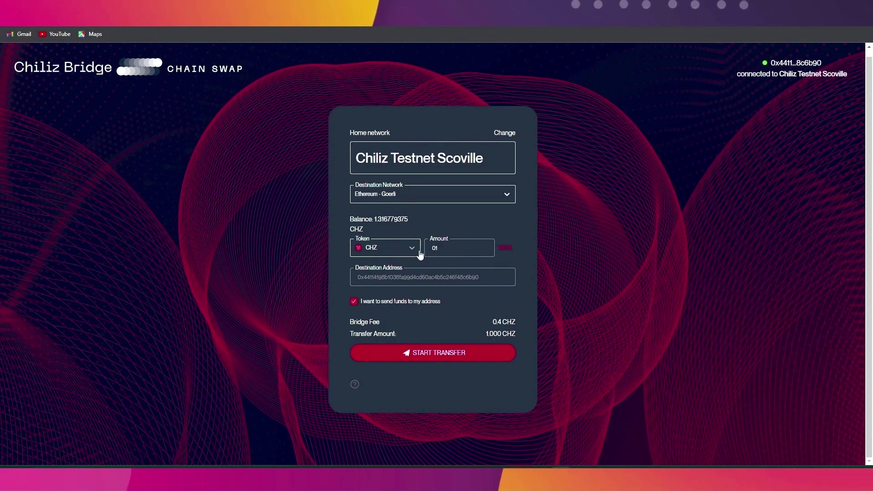
{"action": "left_click", "coordinate": [450, 359]}
{"action": "left_click", "coordinate": [432, 326]}
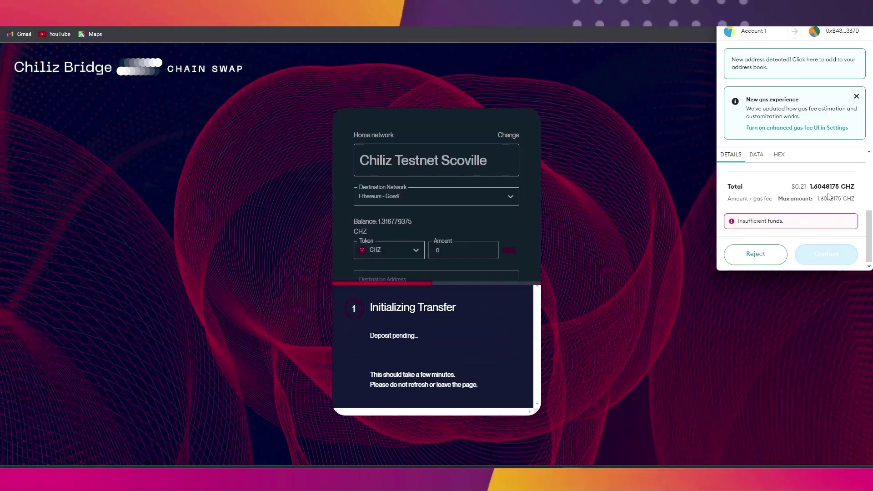
Step: Examine the deposit's amount, estimated gas fee and total in the MetaMask request
{"action": "scroll", "coordinate": [829, 196], "scroll_direction": "up", "scroll_amount": 2}
{"action": "scroll", "coordinate": [838, 197], "scroll_direction": "down", "scroll_amount": 2}
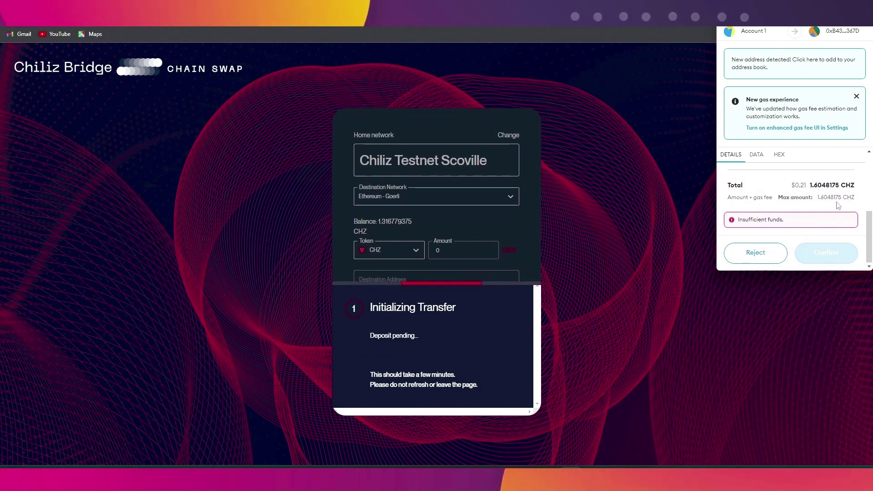
{"action": "scroll", "coordinate": [838, 206], "scroll_direction": "up", "scroll_amount": 2}
{"action": "scroll", "coordinate": [830, 206], "scroll_direction": "down", "scroll_amount": 2}
{"action": "scroll", "coordinate": [821, 207], "scroll_direction": "up", "scroll_amount": 2}
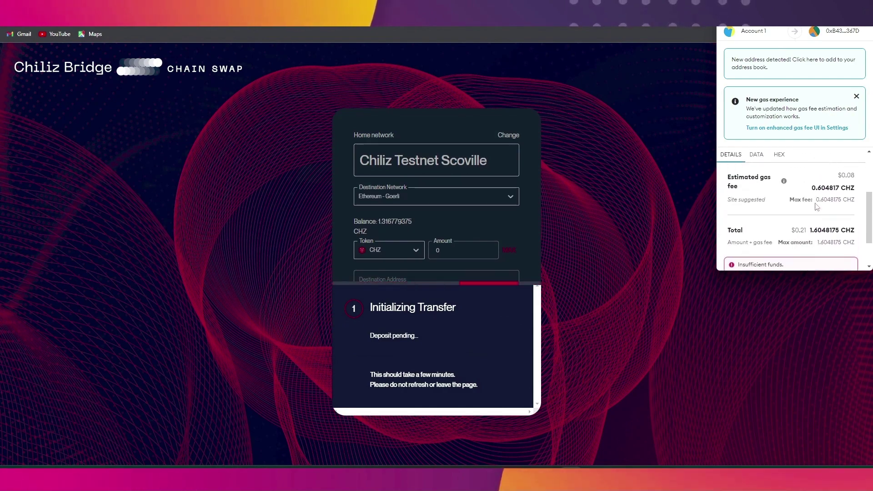
{"action": "scroll", "coordinate": [827, 203], "scroll_direction": "up", "scroll_amount": 4}
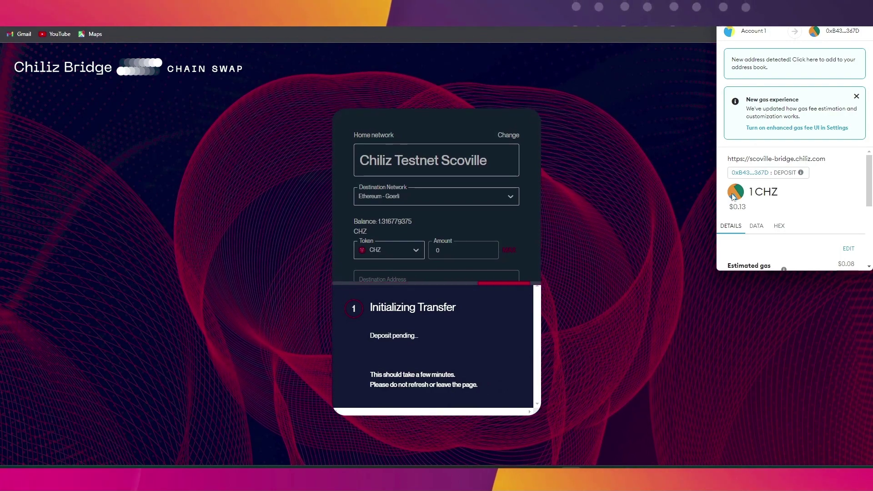
{"action": "scroll", "coordinate": [755, 200], "scroll_direction": "down", "scroll_amount": 5}
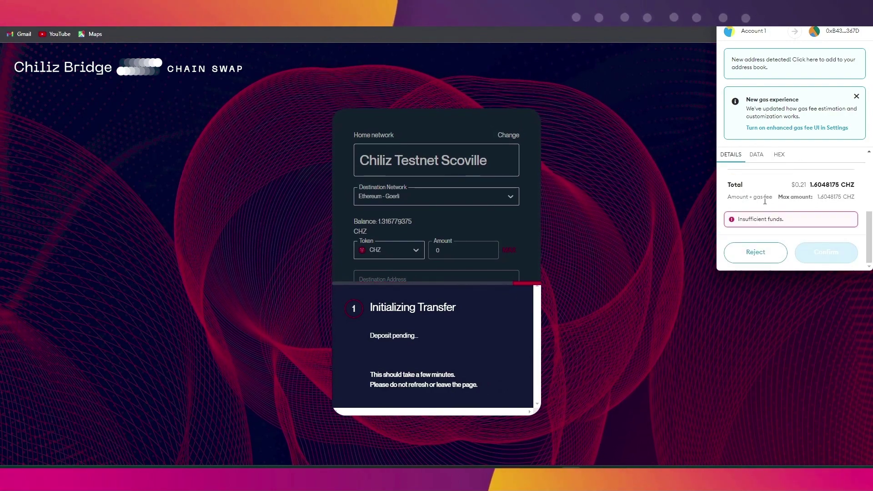
{"action": "scroll", "coordinate": [838, 197], "scroll_direction": "up", "scroll_amount": 3}
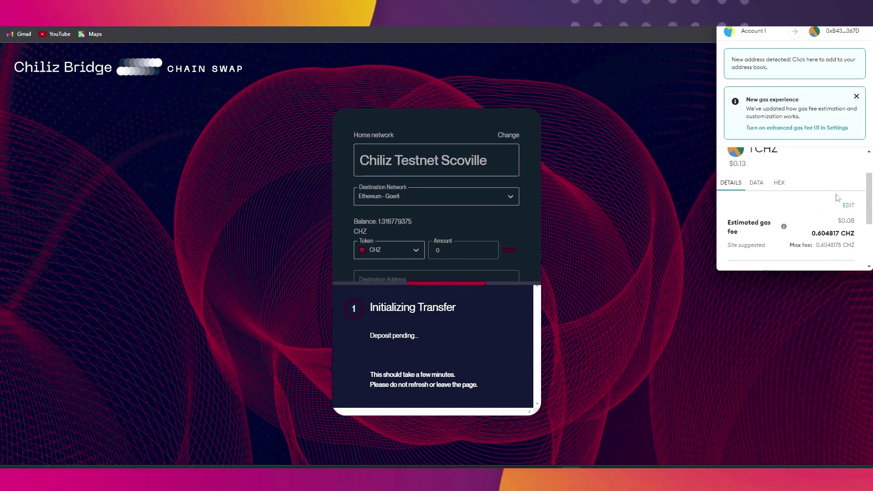
Step: Confirm the 0.5 CHZ transfer from Chiliz Testnet Scoville to Ethereum - Goerli in MetaMask and return to a new transfer form
{"action": "scroll", "coordinate": [819, 205], "scroll_direction": "down", "scroll_amount": 5}
{"action": "left_click", "coordinate": [832, 251]}
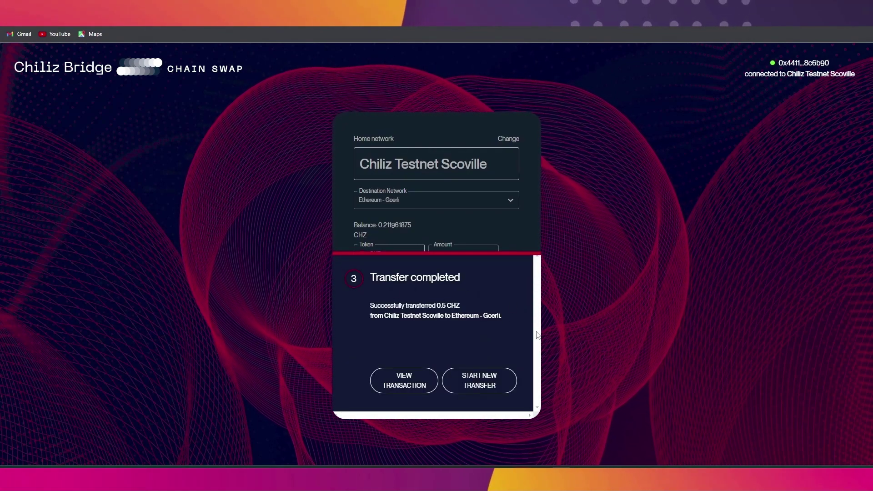
{"action": "left_click", "coordinate": [478, 380]}
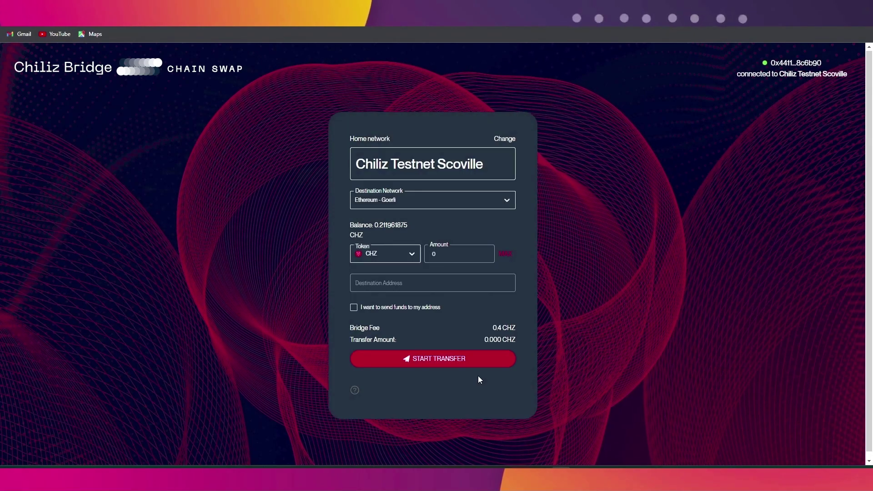
Step: Switch MetaMask from the Chiliz Testnet Scoville to the Goerli test network
{"action": "left_click", "coordinate": [822, 26]}
{"action": "left_click", "coordinate": [722, 110]}
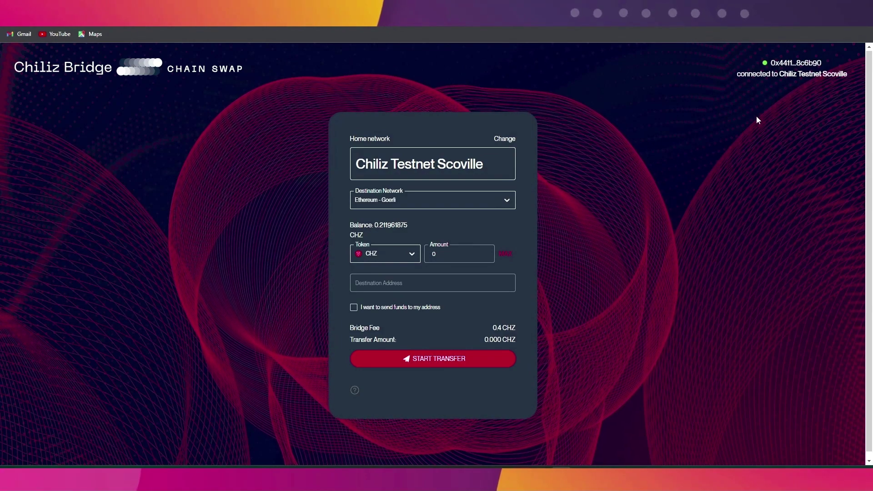
{"action": "left_click", "coordinate": [757, 47]}
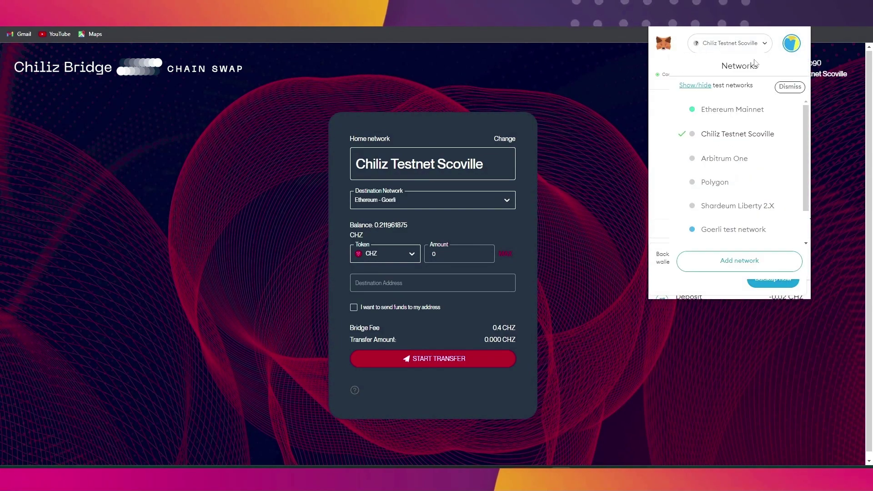
{"action": "scroll", "coordinate": [727, 159], "scroll_direction": "down", "scroll_amount": 2}
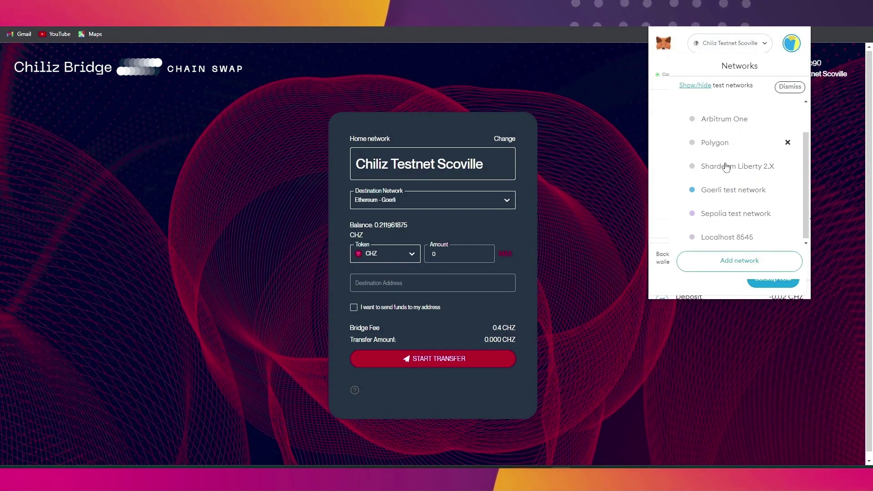
{"action": "left_click", "coordinate": [730, 189]}
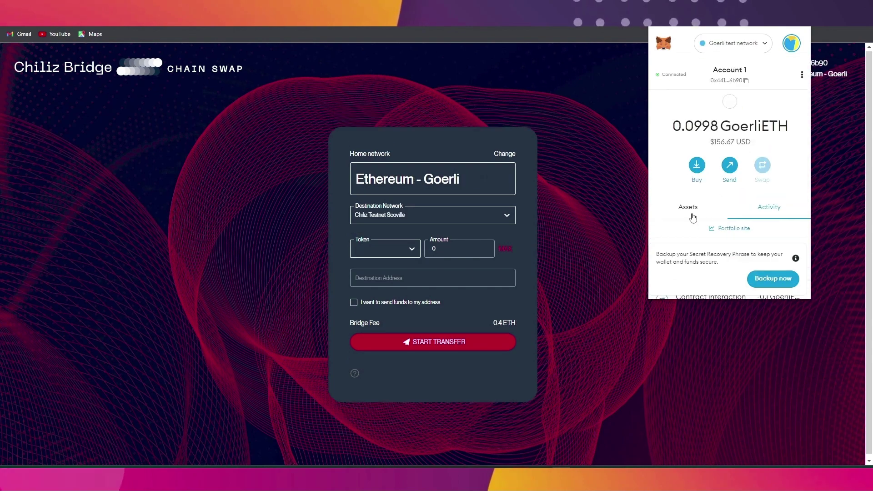
Step: Set up a bridge transfer of 0.1 CHZ from Ethereum - Goerli to Chiliz Testnet Scoville, sent to the own wallet address
{"action": "left_click", "coordinate": [430, 201]}
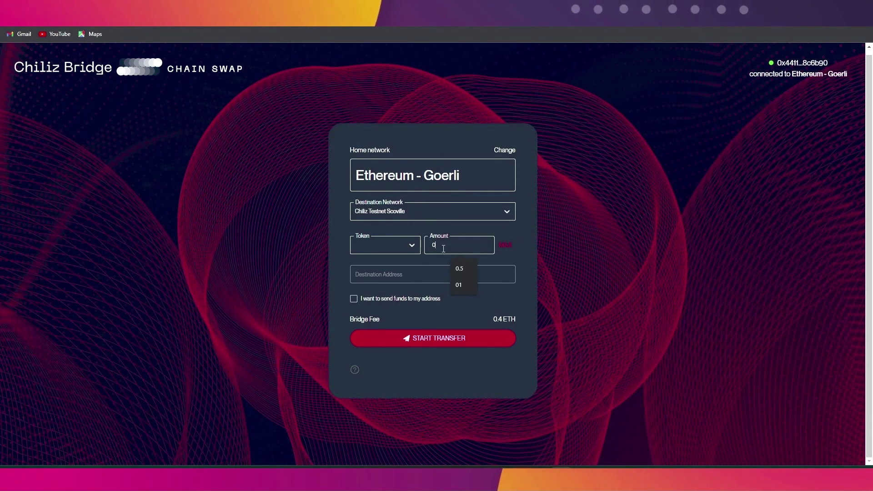
{"action": "key", "text": "Escape"}
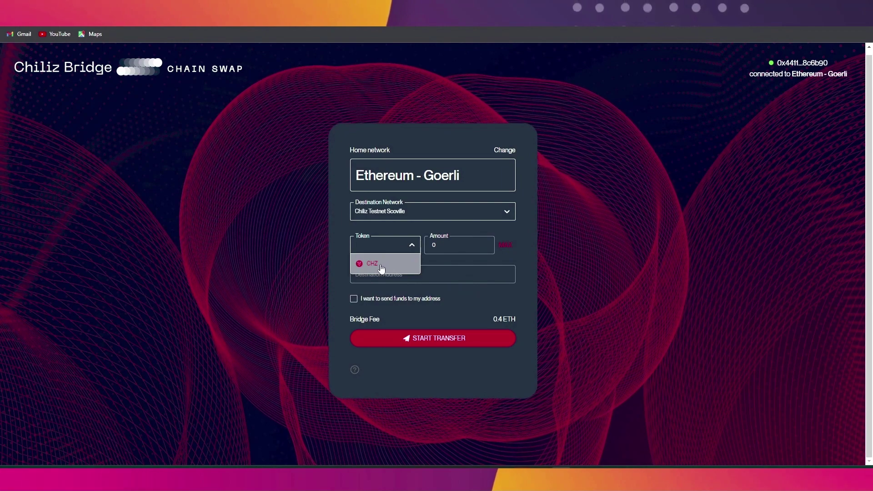
{"action": "left_click", "coordinate": [388, 266]}
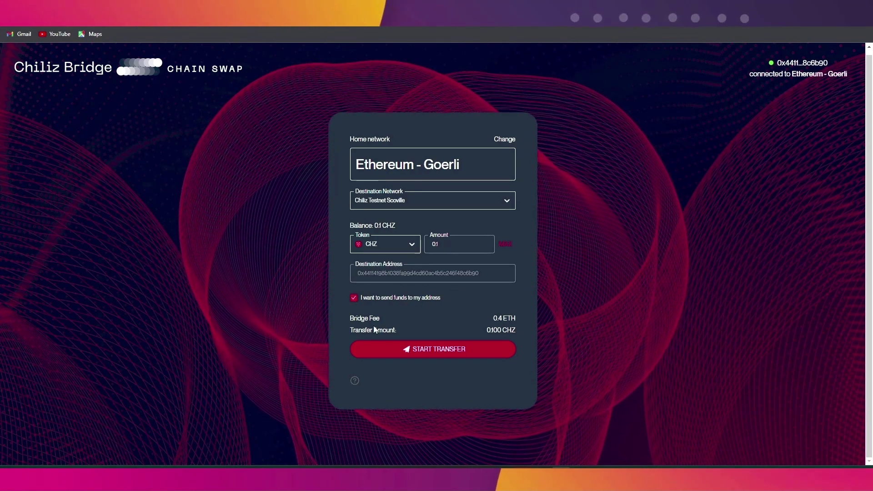
Step: Start the 0.1 CHZ transfer, confirm the MetaMask request and decline the NFT site's request to switch networks
{"action": "left_click", "coordinate": [440, 355]}
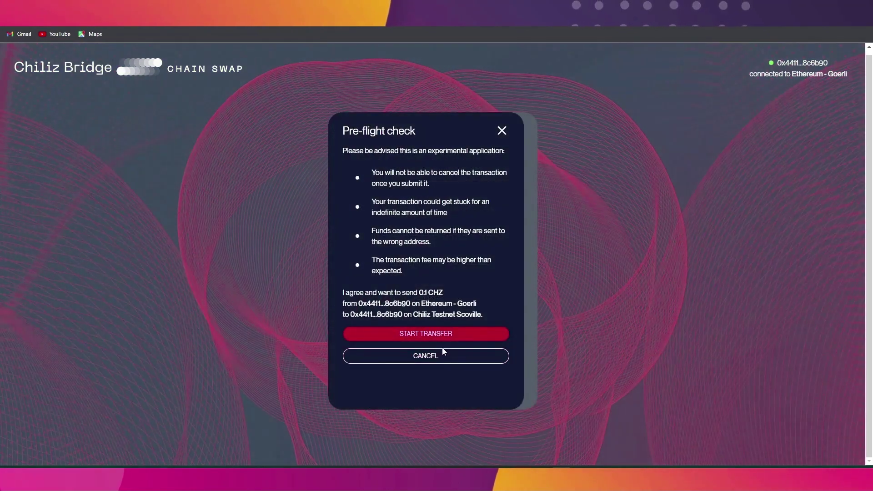
{"action": "left_click", "coordinate": [430, 335]}
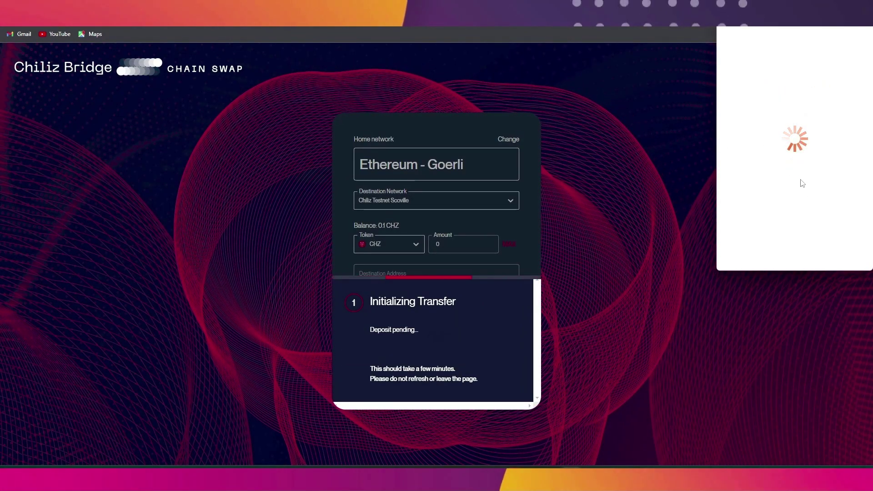
{"action": "scroll", "coordinate": [803, 182], "scroll_direction": "down", "scroll_amount": 3}
{"action": "left_click", "coordinate": [829, 252]}
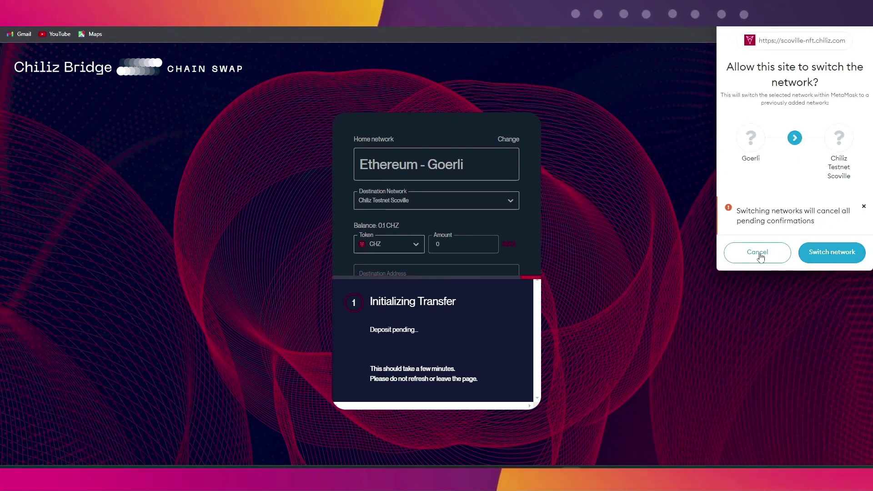
{"action": "left_click", "coordinate": [759, 253]}
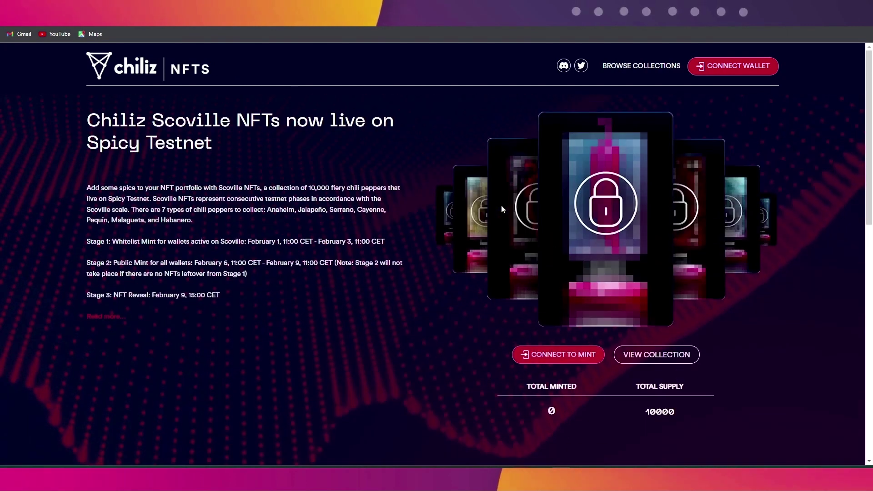
Step: Connect the wallet to the Chiliz NFTs site on CC2 Spicy, approving the network's addition and the switch to it in MetaMask
{"action": "scroll", "coordinate": [369, 184], "scroll_direction": "down", "scroll_amount": 1}
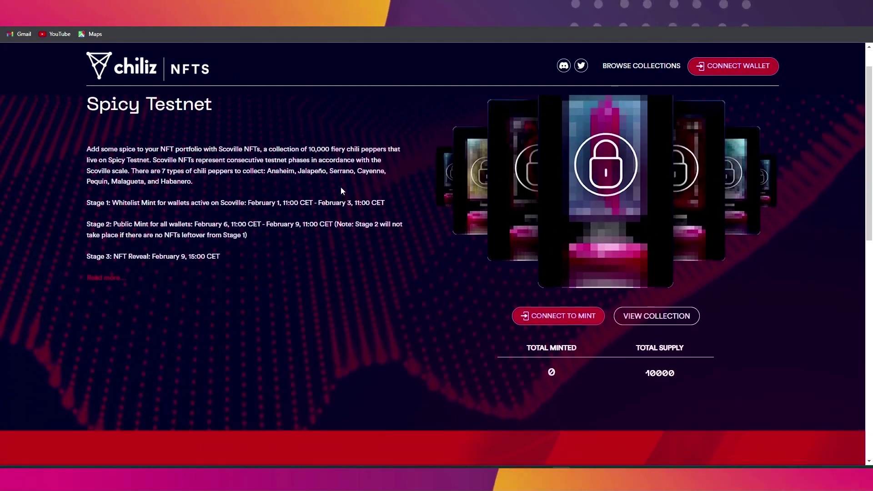
{"action": "scroll", "coordinate": [341, 187], "scroll_direction": "up", "scroll_amount": 1}
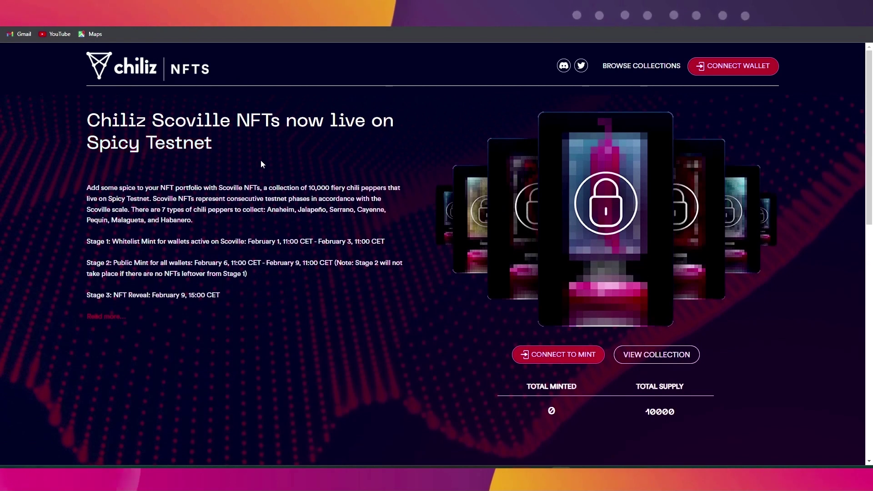
{"action": "scroll", "coordinate": [490, 214], "scroll_direction": "down", "scroll_amount": 2}
{"action": "left_click", "coordinate": [586, 268]}
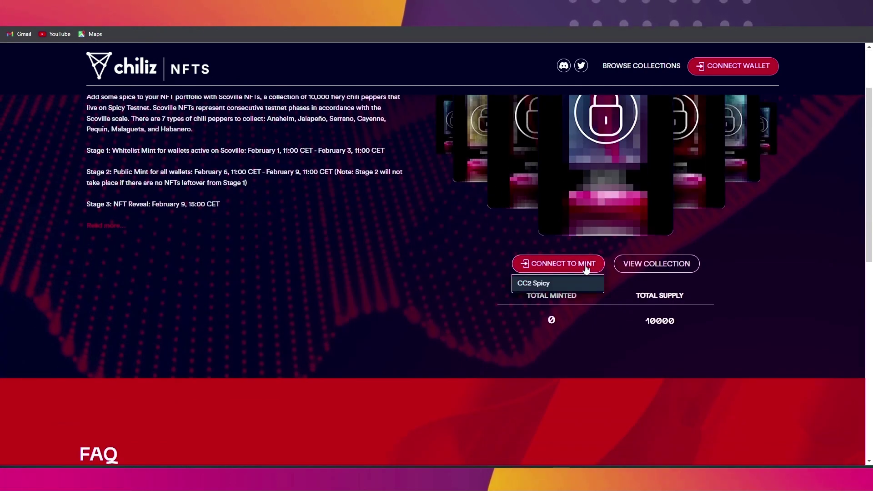
{"action": "left_click", "coordinate": [536, 284]}
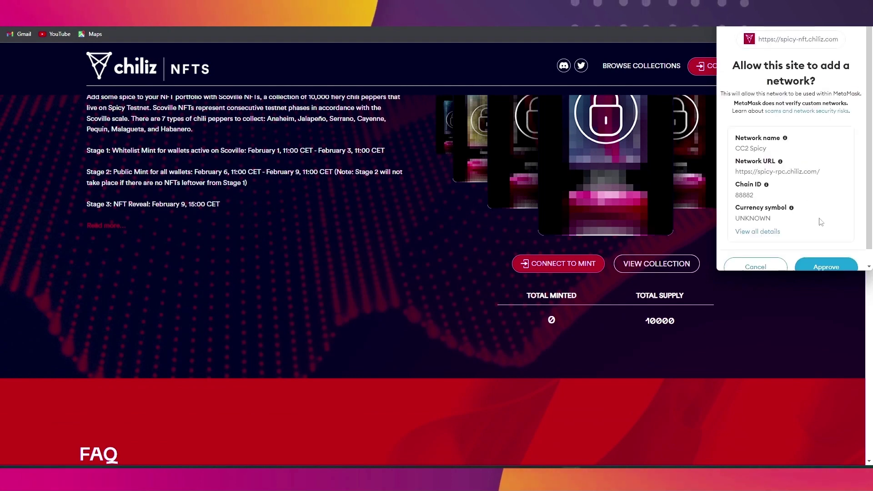
{"action": "scroll", "coordinate": [847, 228], "scroll_direction": "down", "scroll_amount": 3}
{"action": "left_click", "coordinate": [833, 252]}
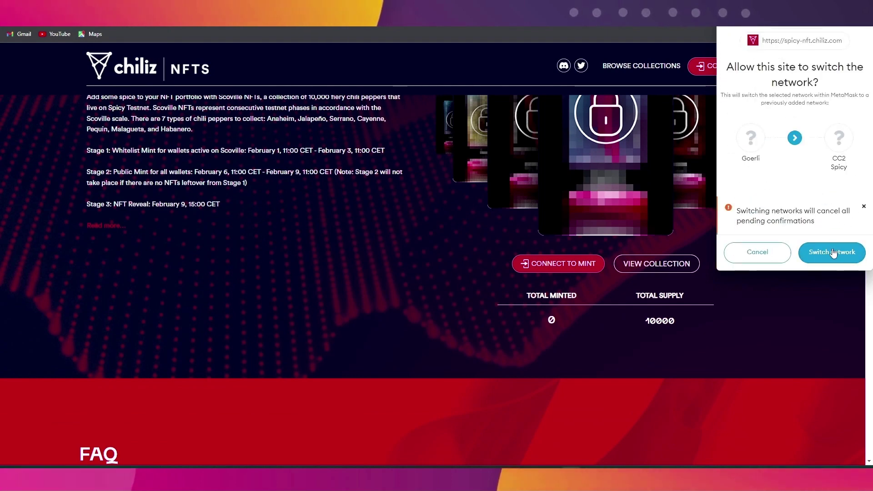
{"action": "left_click", "coordinate": [832, 252]}
Step: Open the minting confirmation for the Scoville NFTs and read when whitelisted and public minting open
{"action": "scroll", "coordinate": [570, 251], "scroll_direction": "up", "scroll_amount": 1}
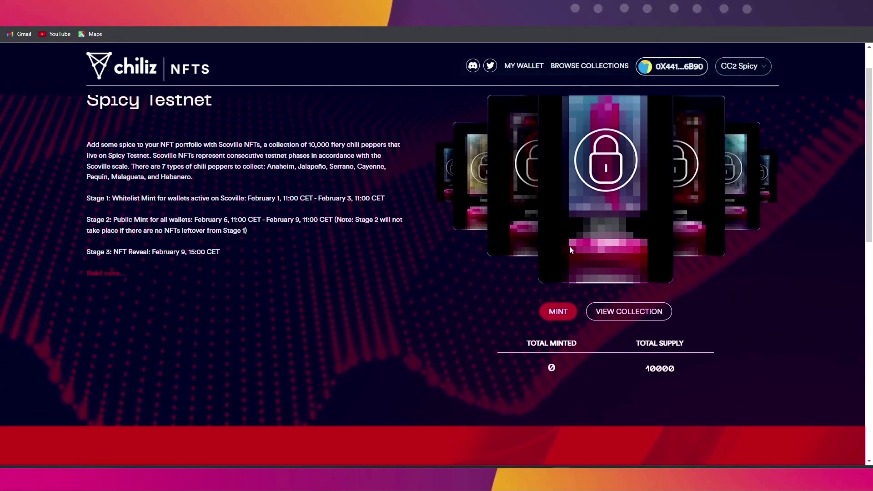
{"action": "left_click", "coordinate": [563, 312]}
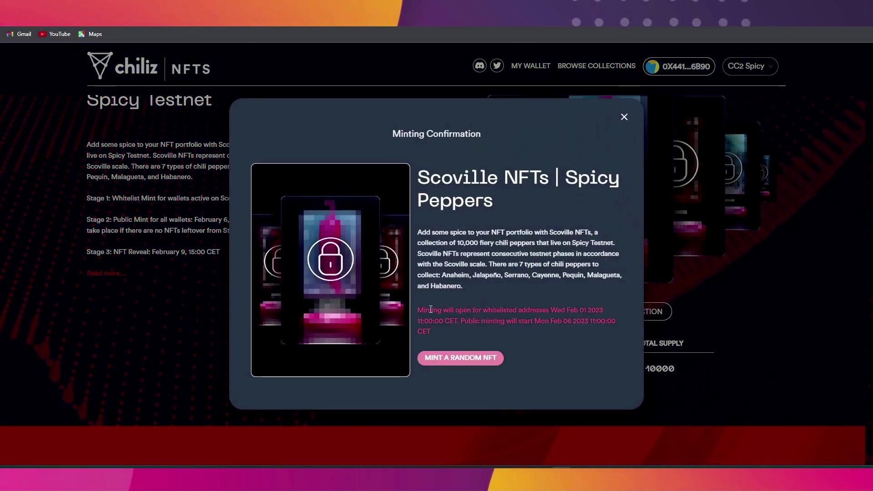
{"action": "left_click_drag", "start_coordinate": [424, 310], "coordinate": [575, 317]}
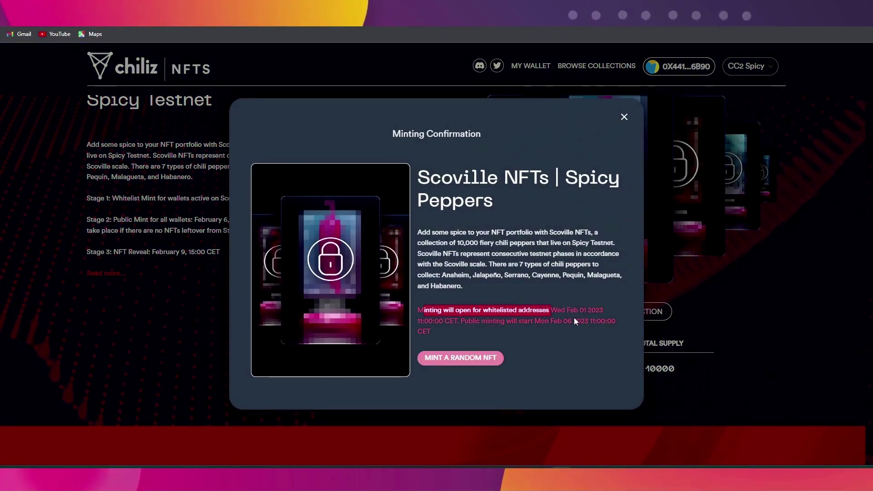
{"action": "left_click", "coordinate": [588, 319]}
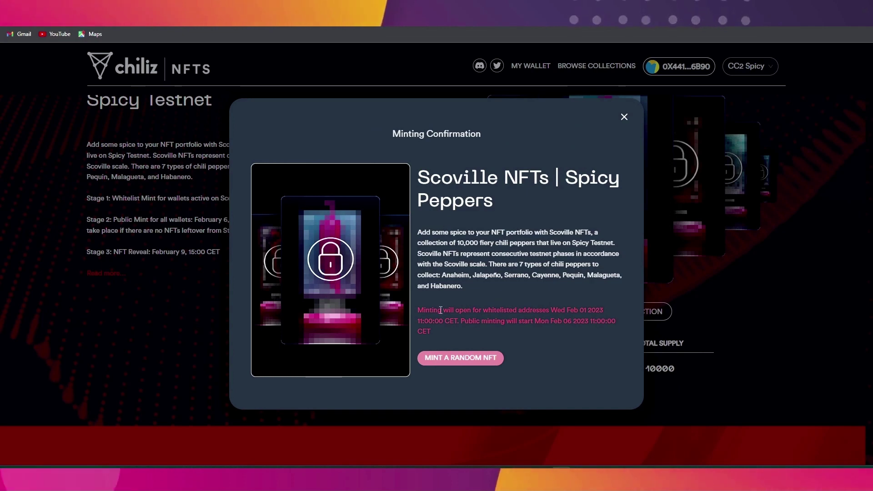
{"action": "left_click_drag", "start_coordinate": [483, 309], "coordinate": [541, 310]}
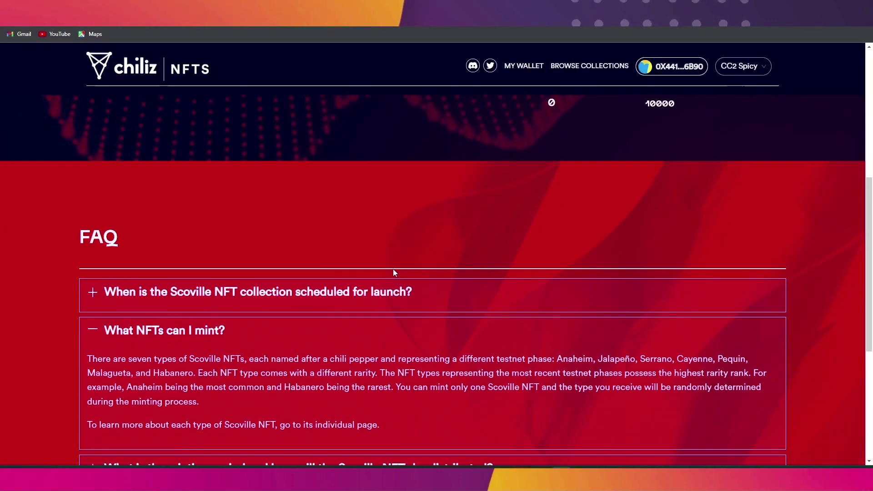
Step: Read the FAQ answers on how to check whitelisting and what a whitelist is
{"action": "scroll", "coordinate": [394, 269], "scroll_direction": "down", "scroll_amount": 5}
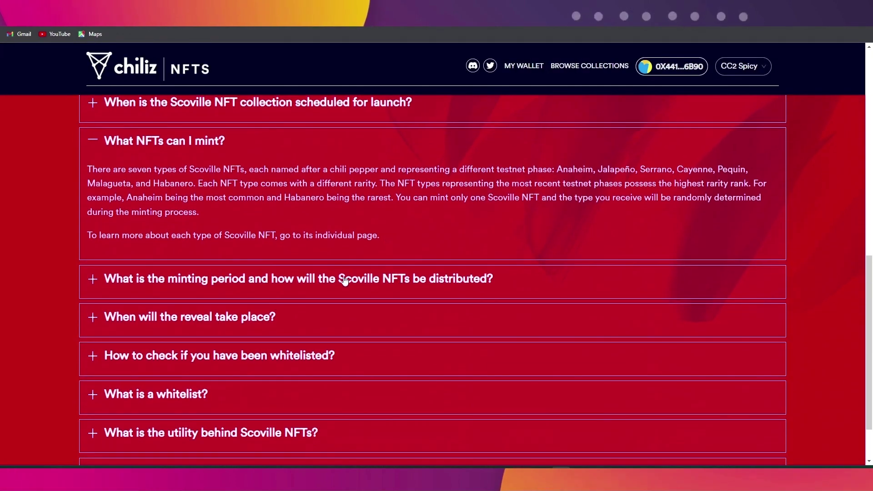
{"action": "scroll", "coordinate": [285, 289], "scroll_direction": "down", "scroll_amount": 1}
{"action": "left_click", "coordinate": [227, 305]}
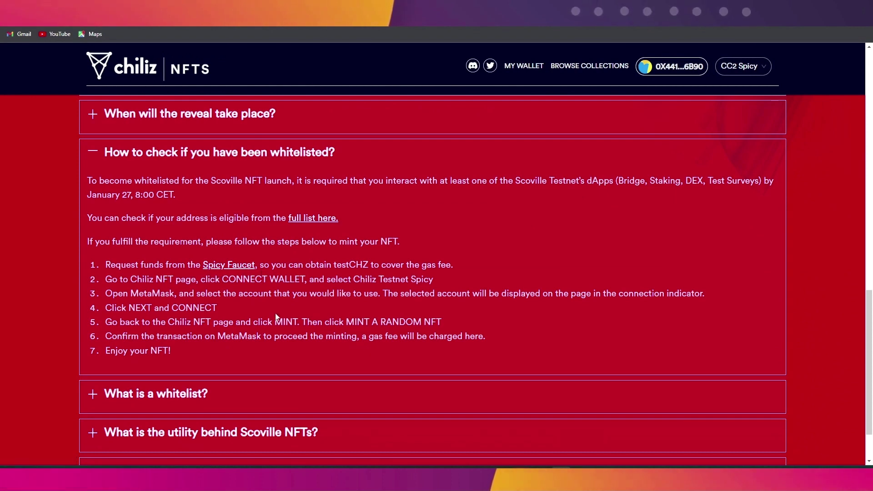
{"action": "scroll", "coordinate": [160, 303], "scroll_direction": "down", "scroll_amount": 1}
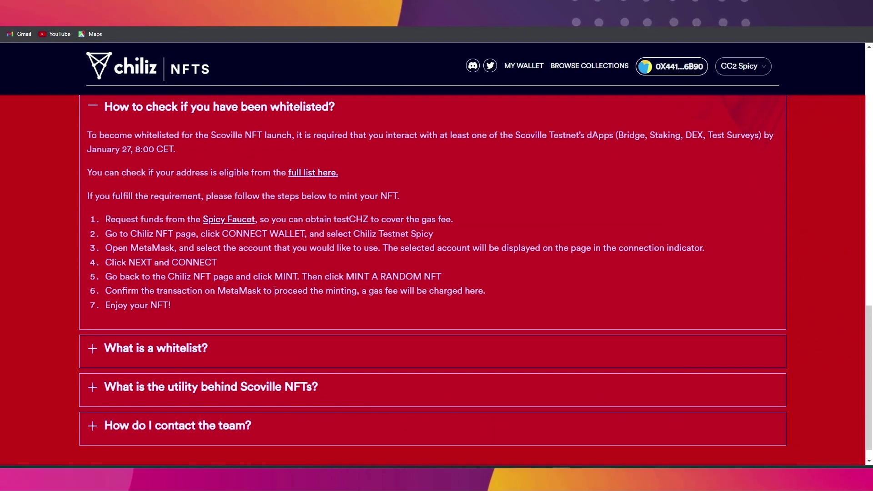
{"action": "left_click_drag", "start_coordinate": [445, 279], "coordinate": [107, 278]}
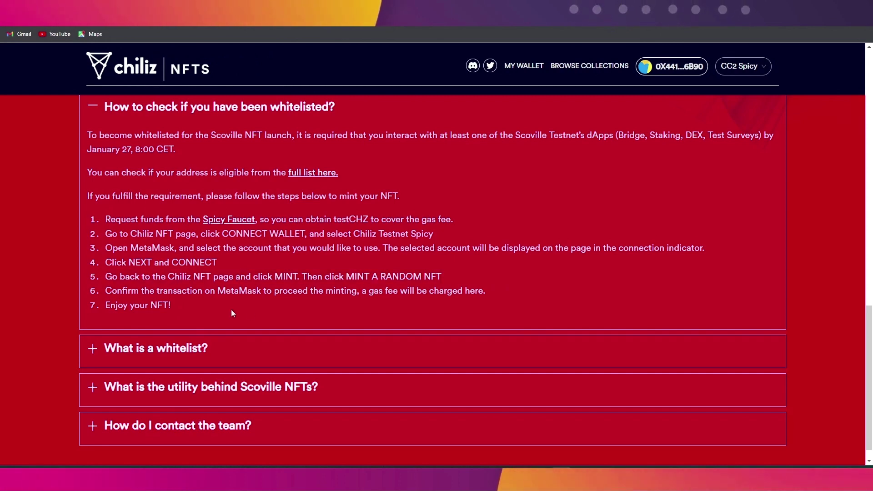
{"action": "scroll", "coordinate": [267, 308], "scroll_direction": "down", "scroll_amount": 1}
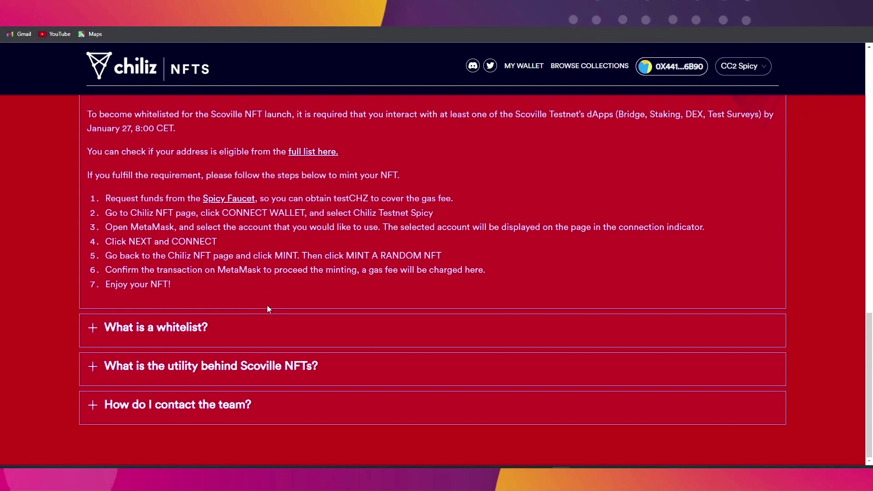
{"action": "left_click", "coordinate": [259, 325]}
{"action": "scroll", "coordinate": [258, 326], "scroll_direction": "down", "scroll_amount": 2}
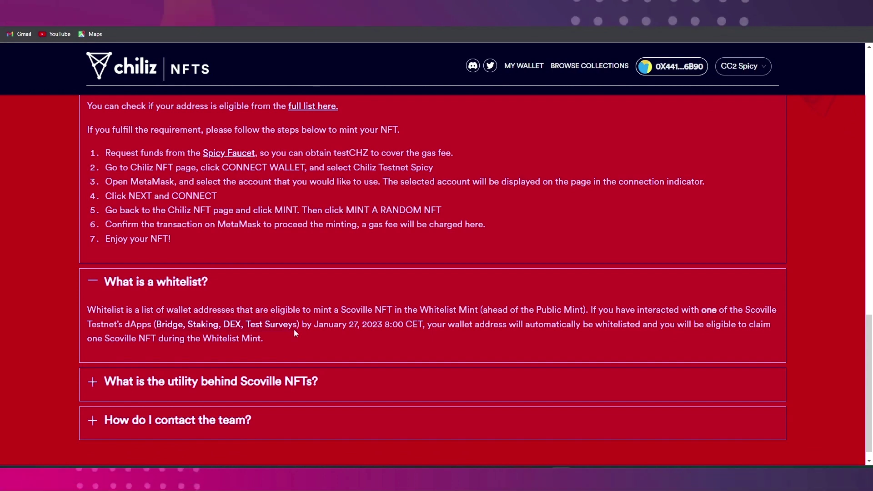
Step: Read the FAQ answer on the utility behind Scoville NFTs and expand the one on contacting the team
{"action": "left_click", "coordinate": [319, 382]}
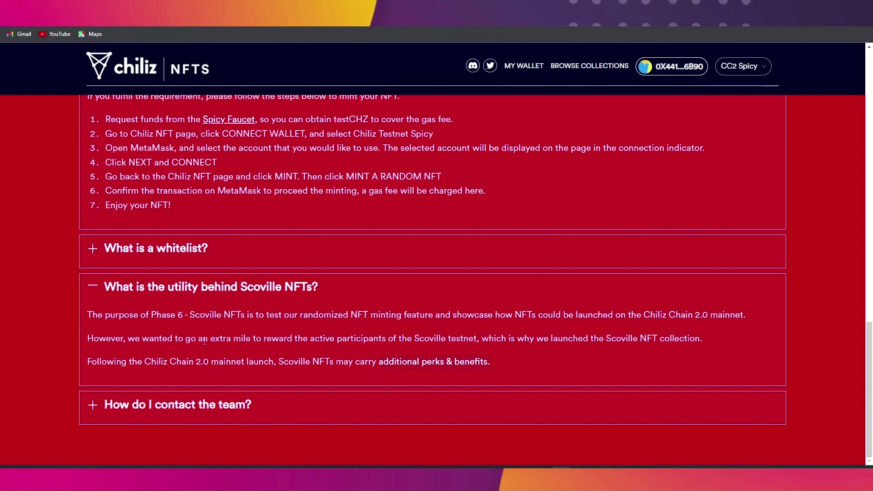
{"action": "left_click_drag", "start_coordinate": [88, 339], "coordinate": [258, 339]}
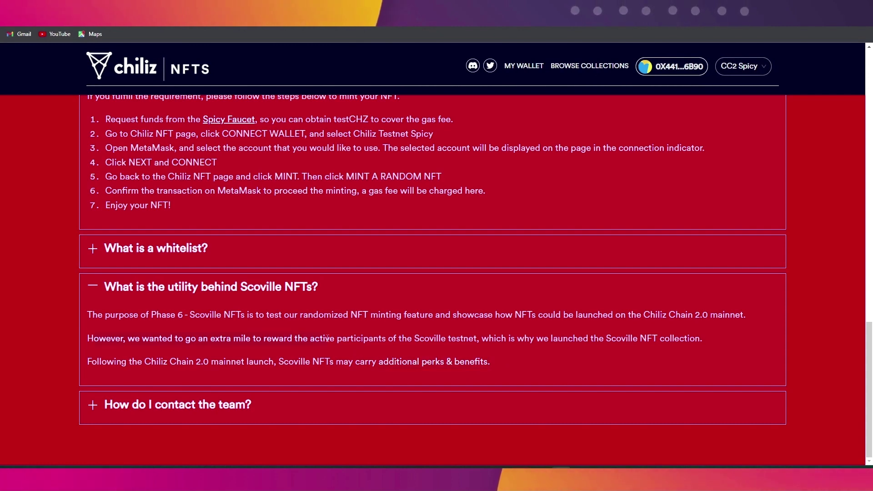
{"action": "left_click_drag", "start_coordinate": [328, 339], "coordinate": [476, 341]}
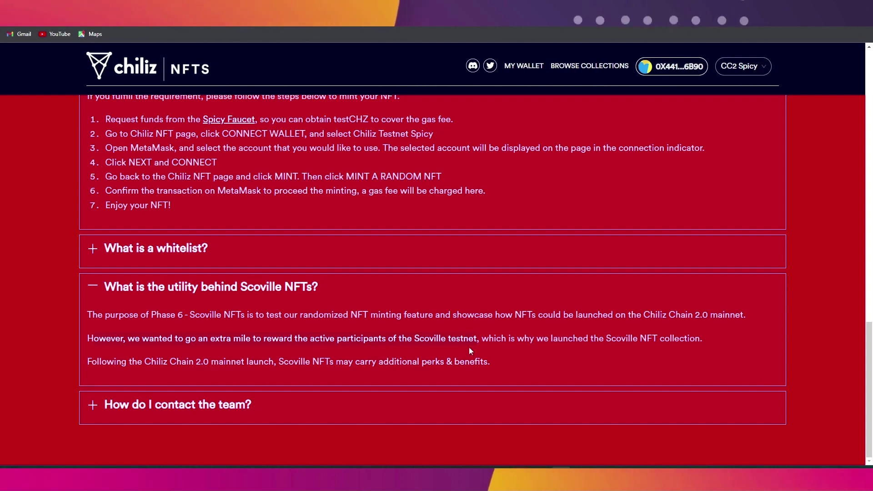
{"action": "left_click", "coordinate": [220, 407]}
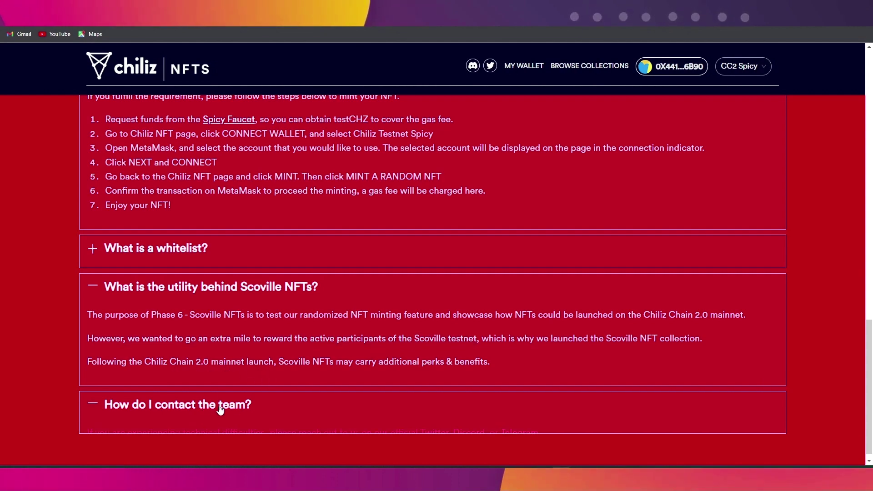